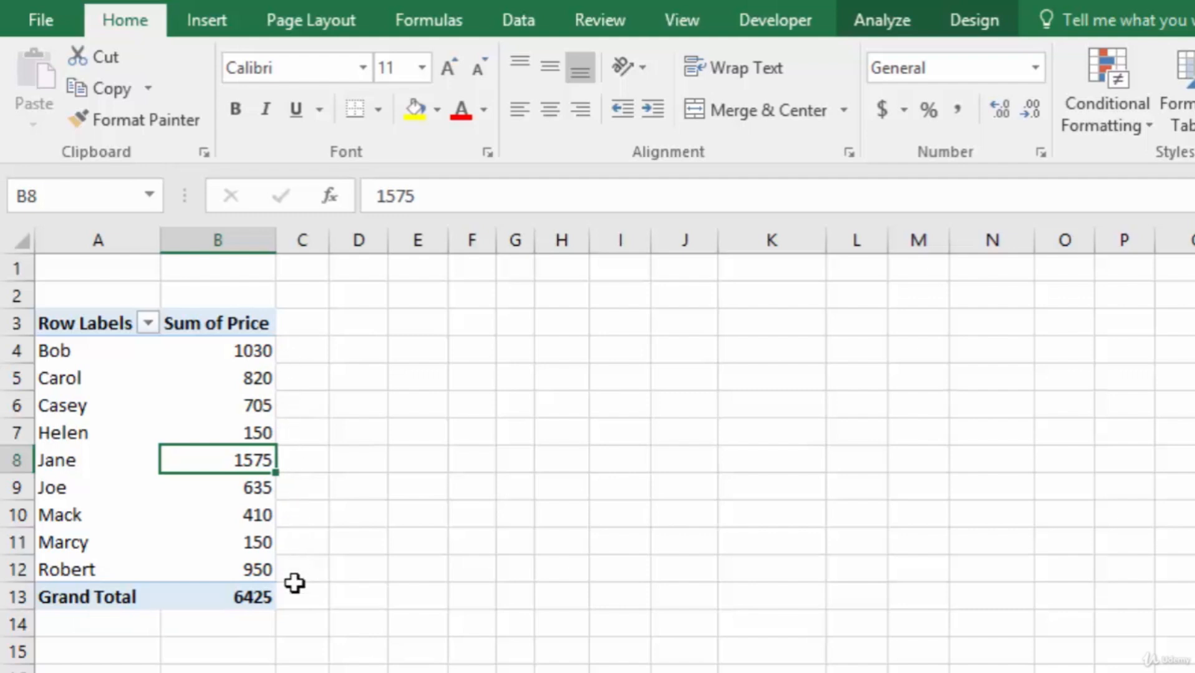
# - Sort the pivot table's Sum of Price values from largest to smallest
pyautogui.click(240, 354)
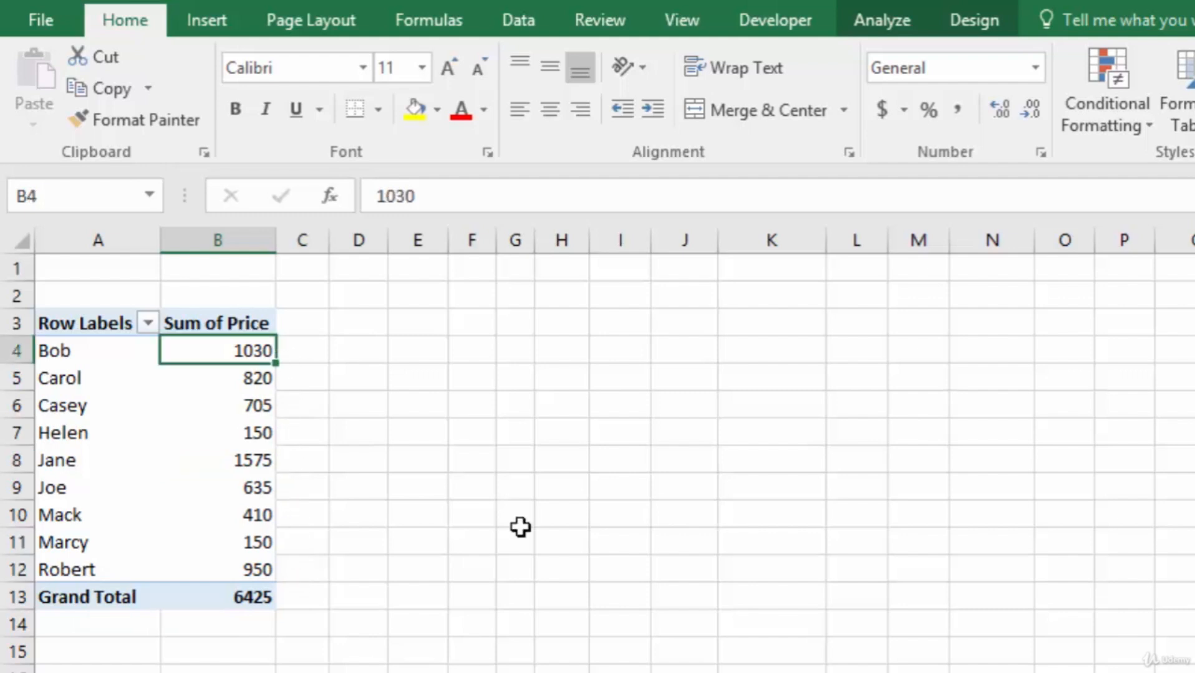
pyautogui.rightClick(207, 352)
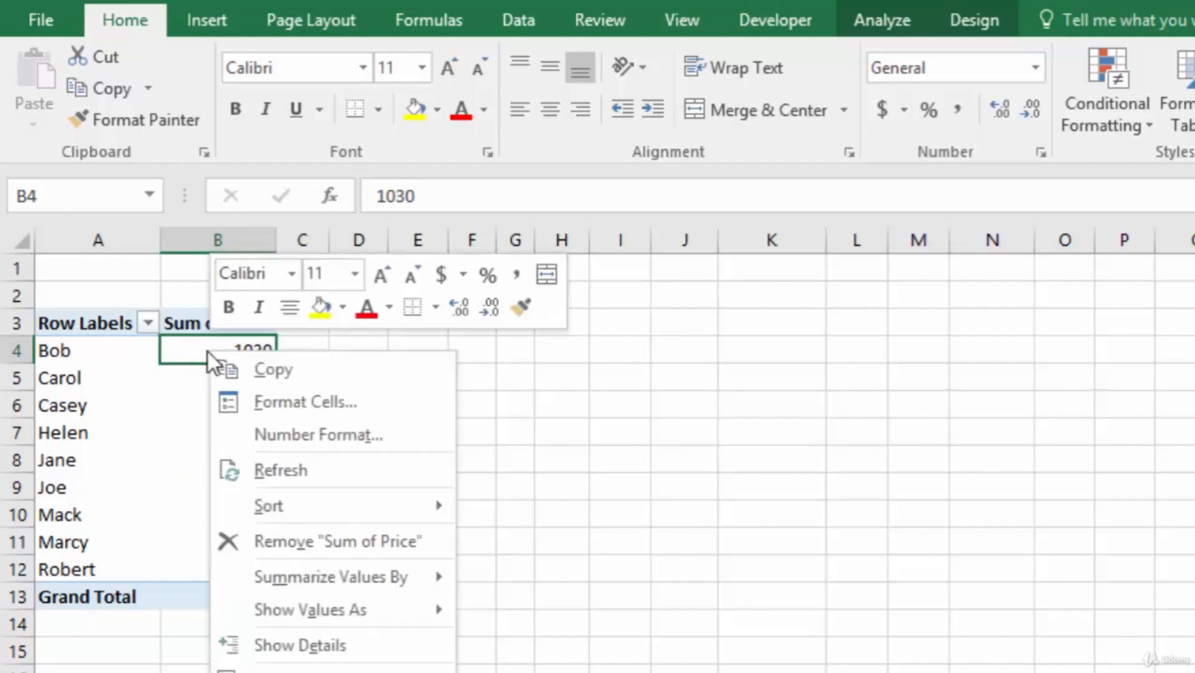
pyautogui.moveTo(318, 508)
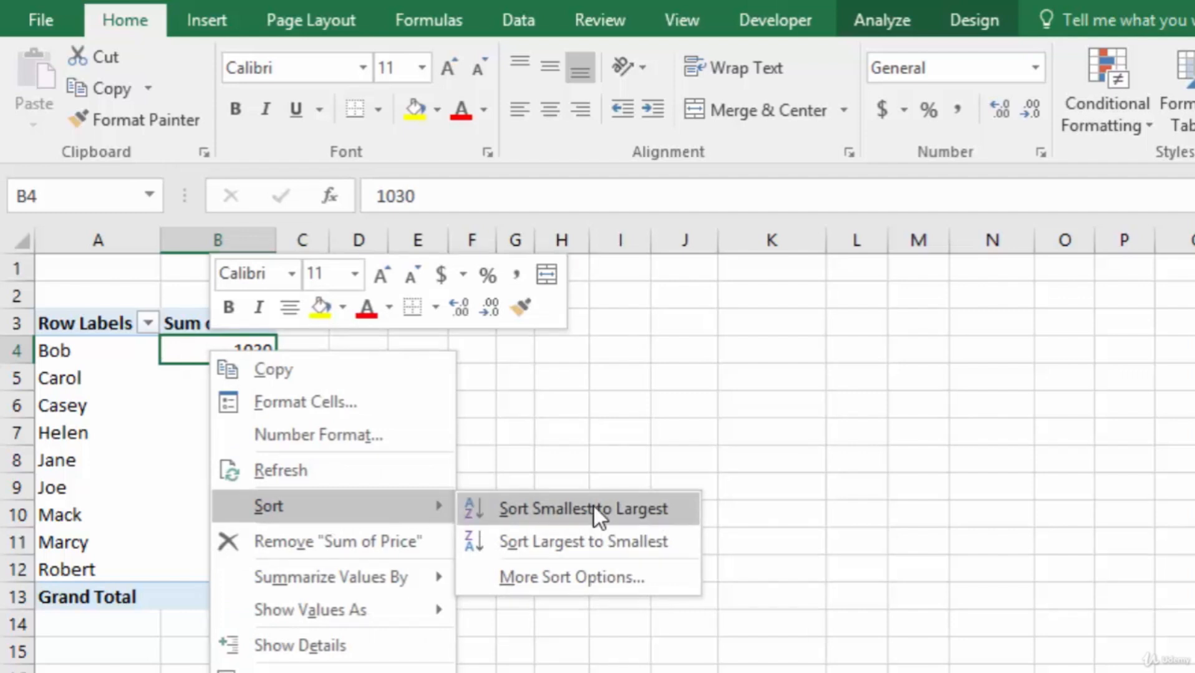
pyautogui.click(596, 546)
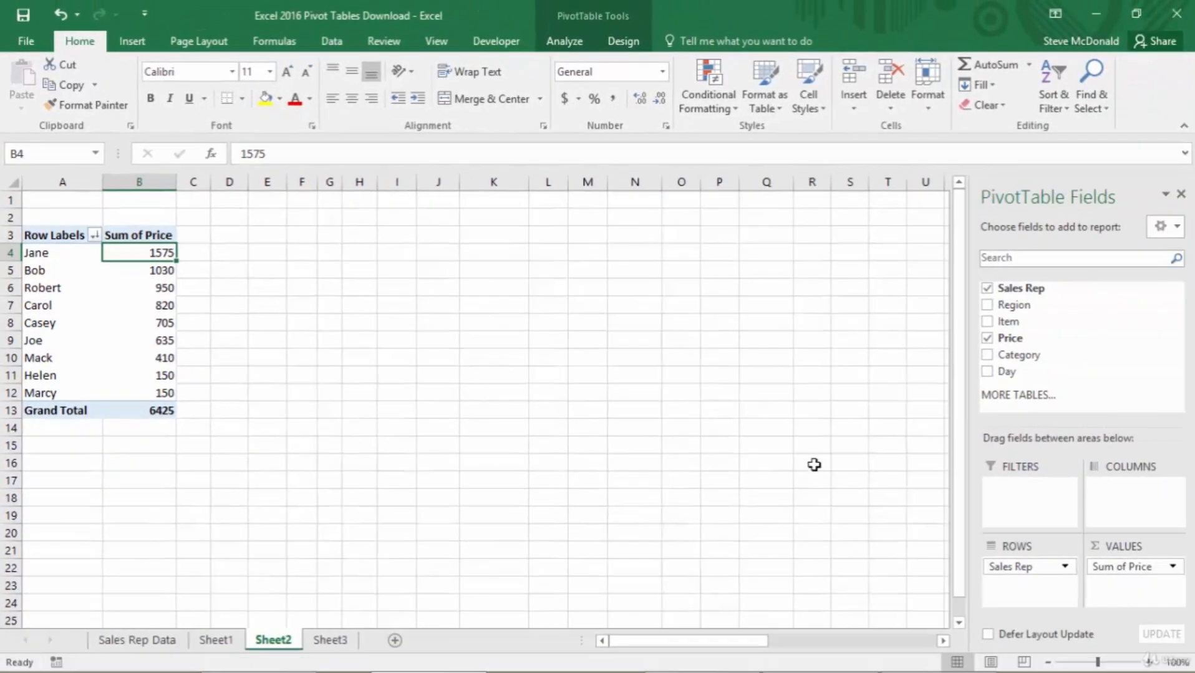
# - Replace the pivot table's Sales Rep row field with Item, and that in turn with Category
pyautogui.moveTo(1038, 572); pyautogui.dragTo(888, 547)
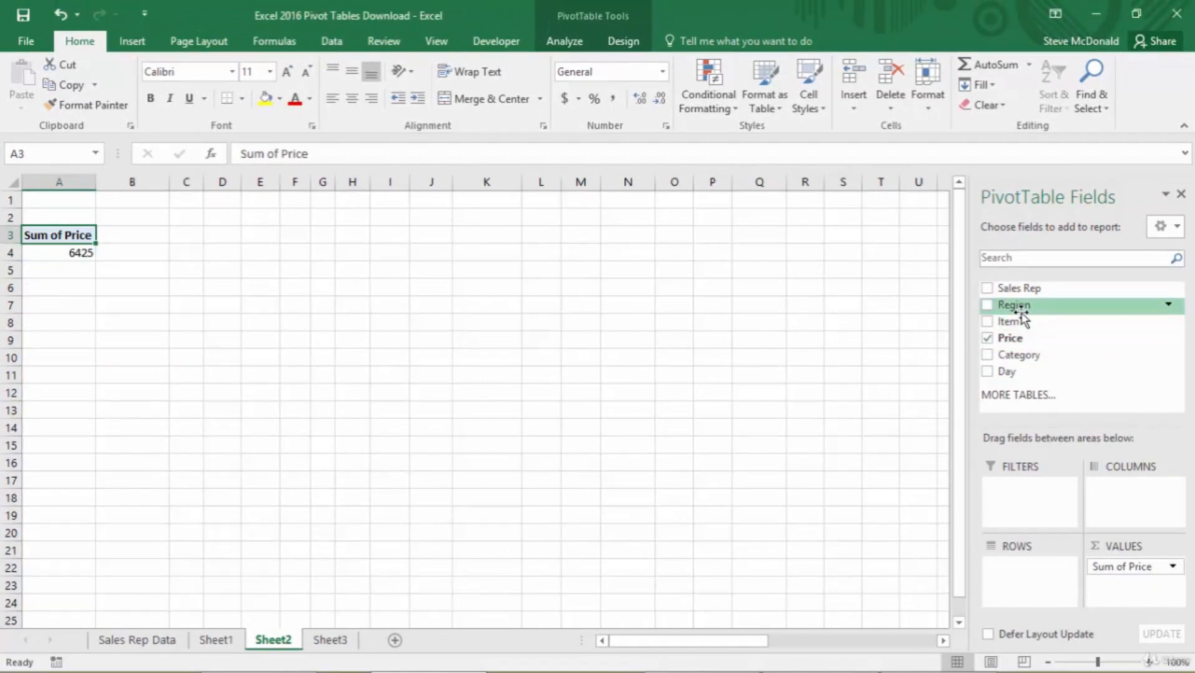
pyautogui.moveTo(1018, 325); pyautogui.dragTo(1029, 586)
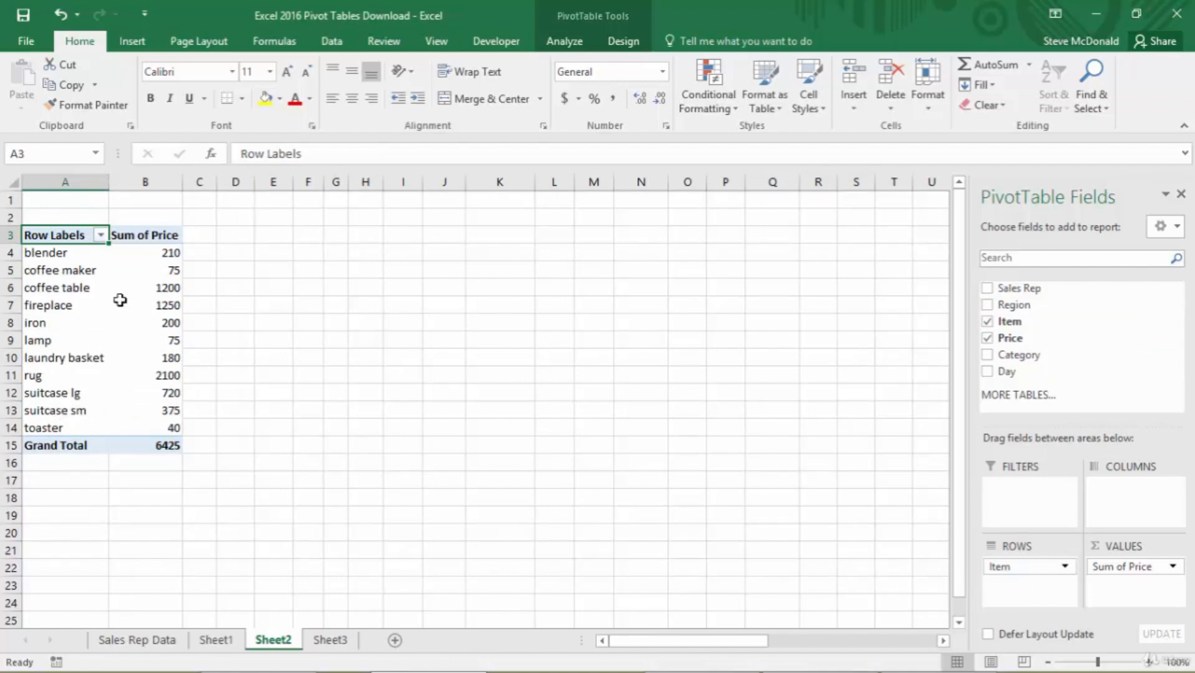
pyautogui.moveTo(1029, 567); pyautogui.dragTo(911, 580)
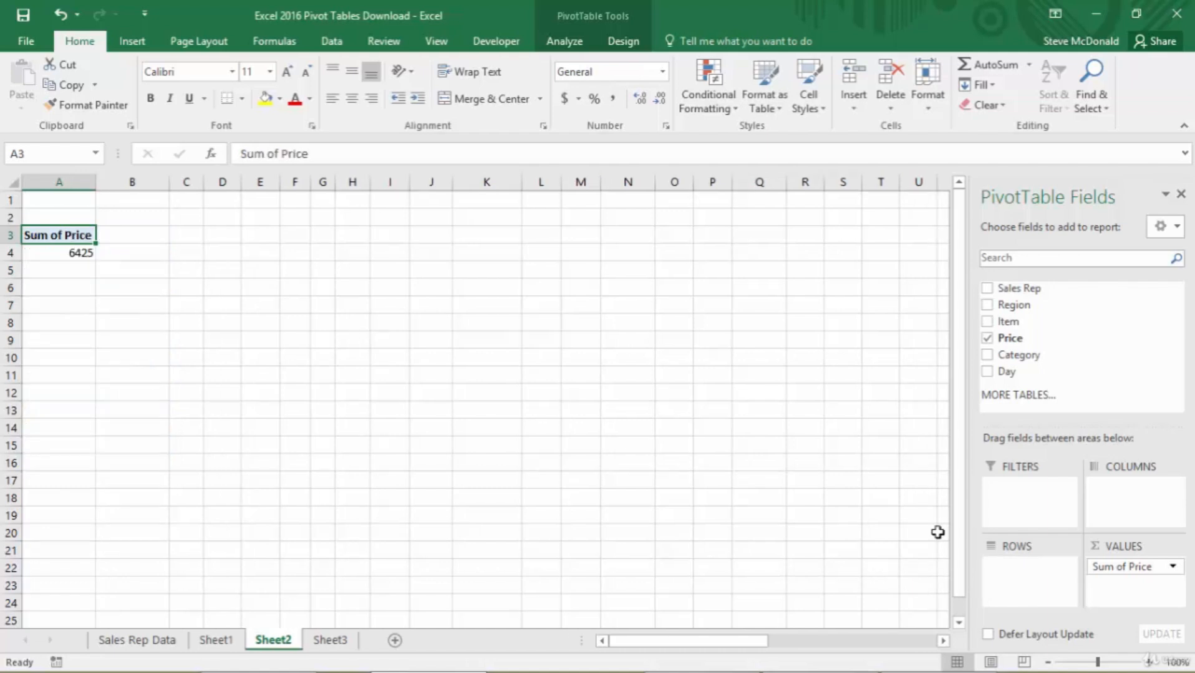
pyautogui.moveTo(1019, 357); pyautogui.dragTo(1038, 589)
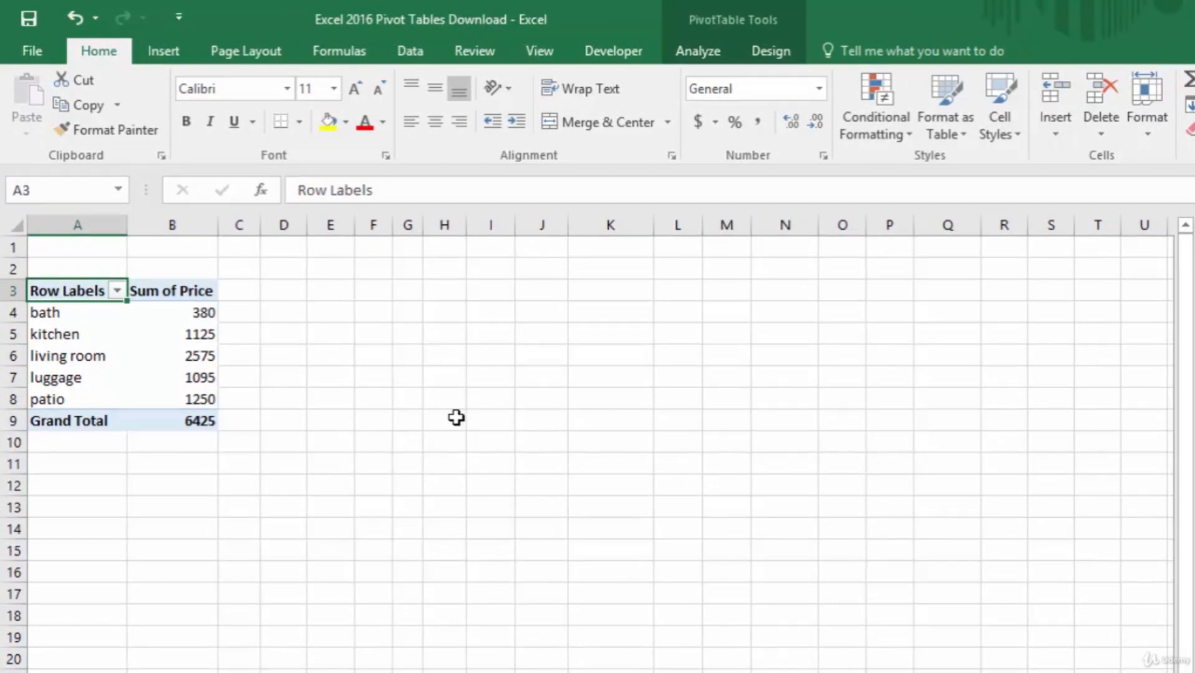
# - Insert a pie PivotChart of the category price totals and move it up to the first rows of the sheet
pyautogui.press('Down')
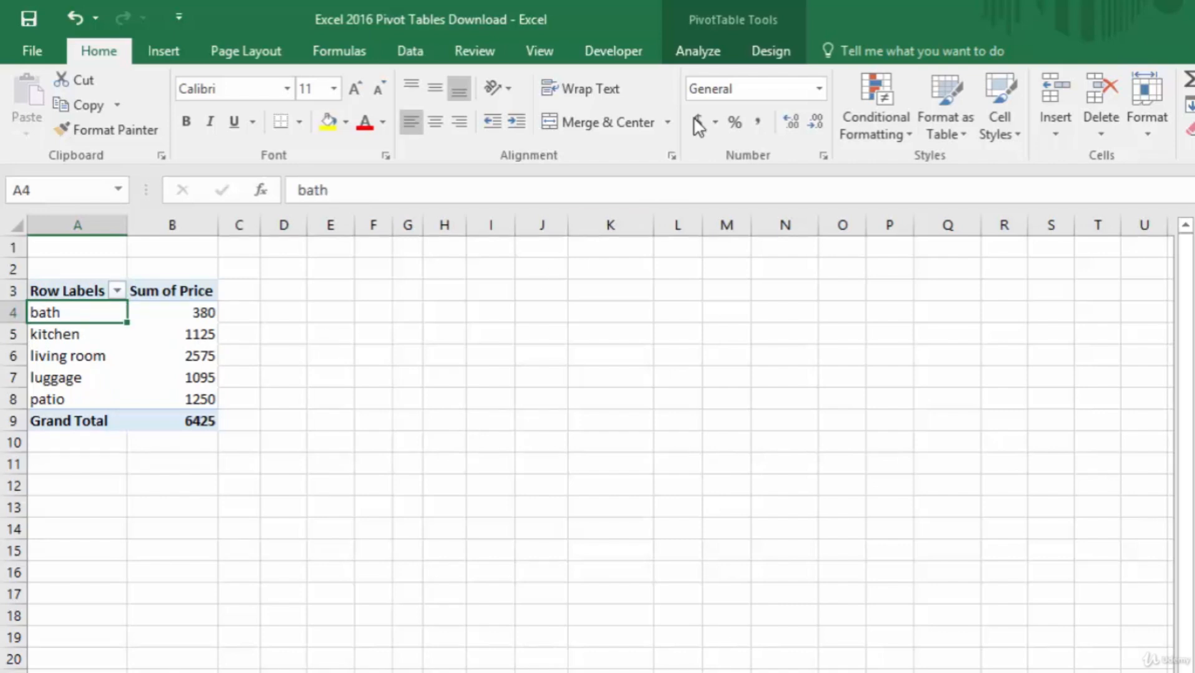
pyautogui.click(705, 54)
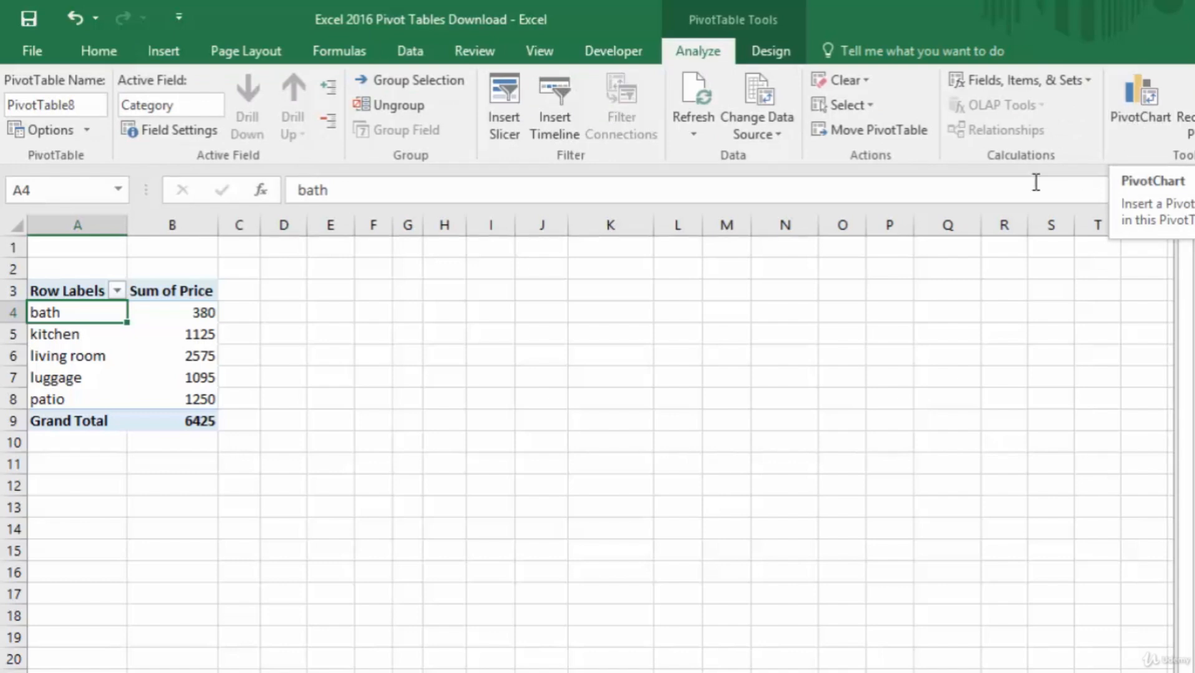
pyautogui.click(164, 55)
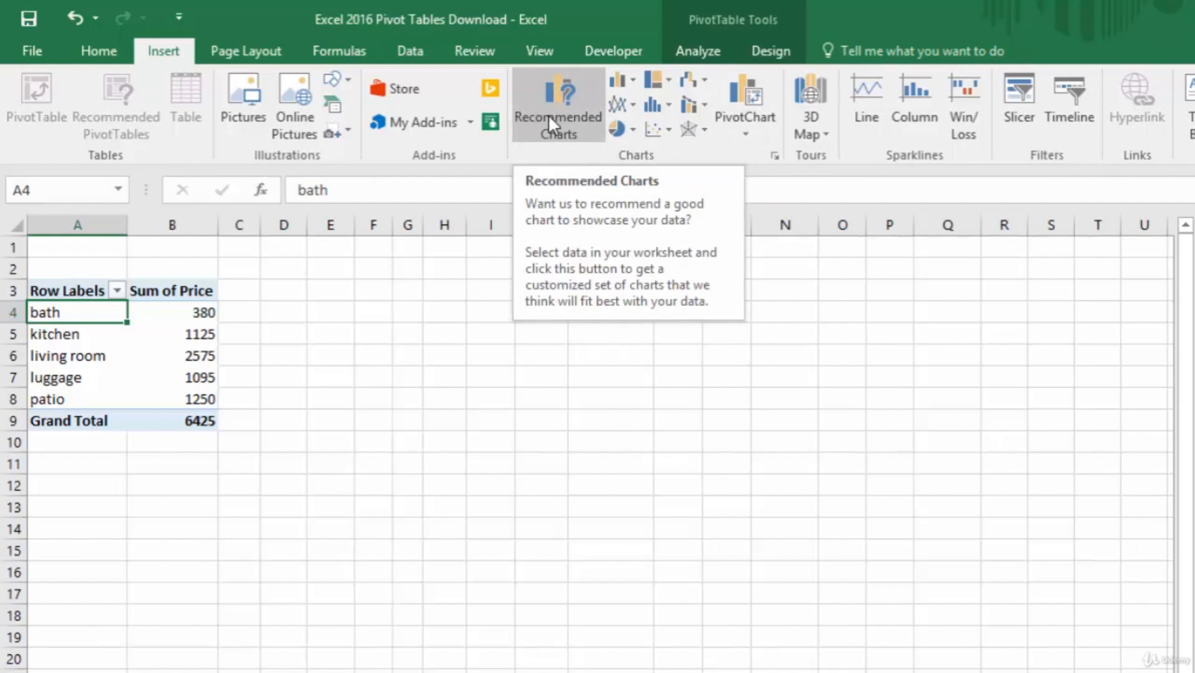
pyautogui.click(741, 94)
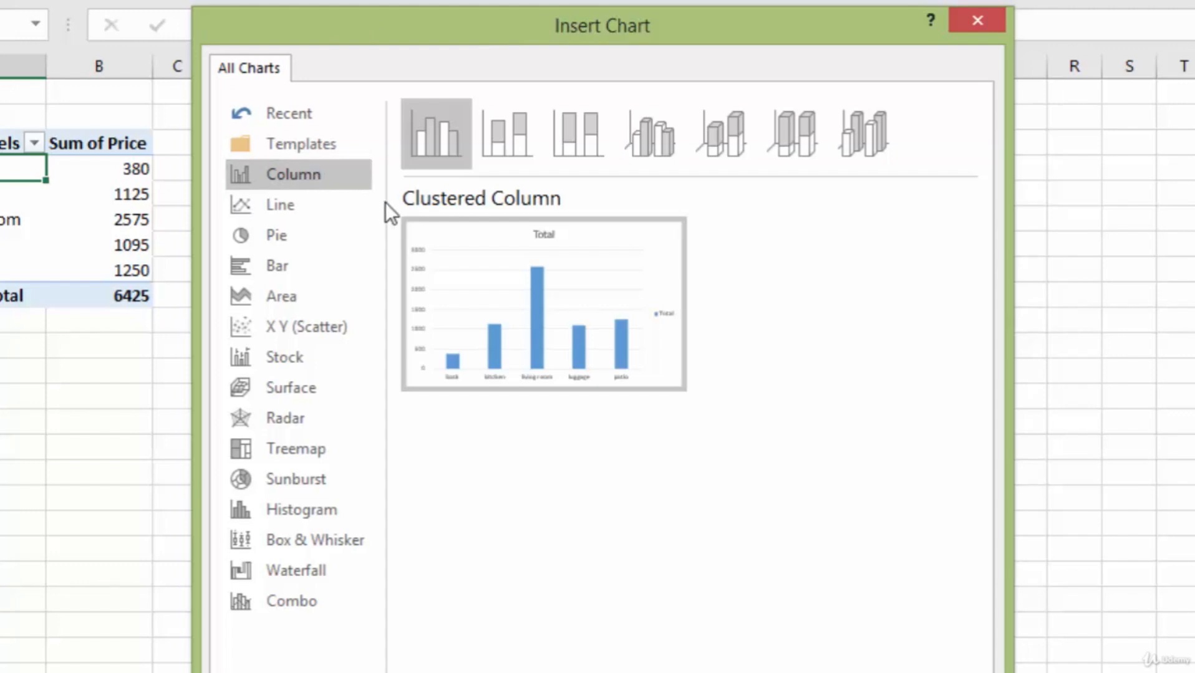
pyautogui.moveTo(486, 299)
pyautogui.click(282, 240)
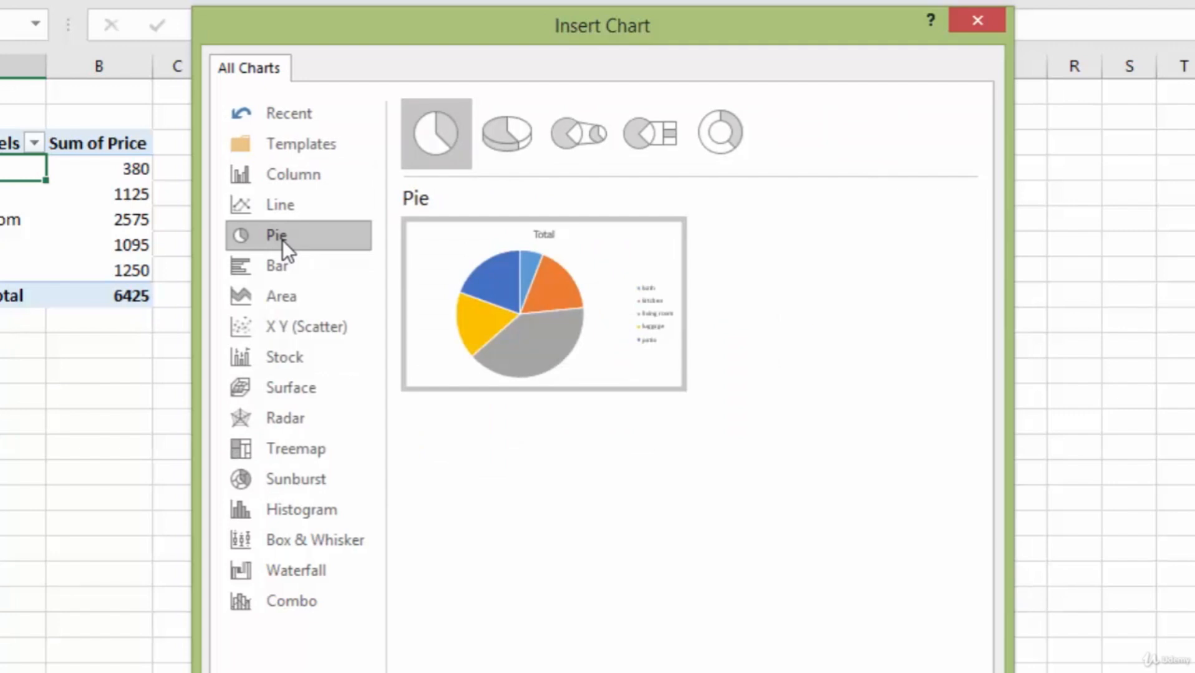
pyautogui.moveTo(560, 301)
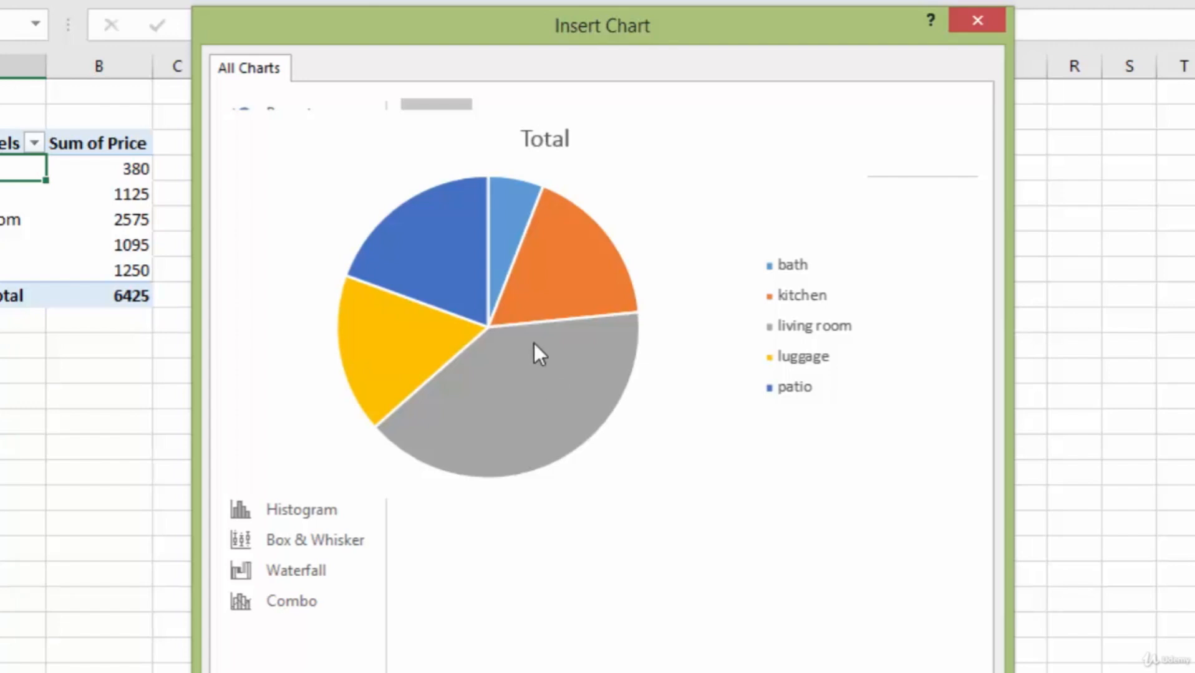
pyautogui.press('Return')
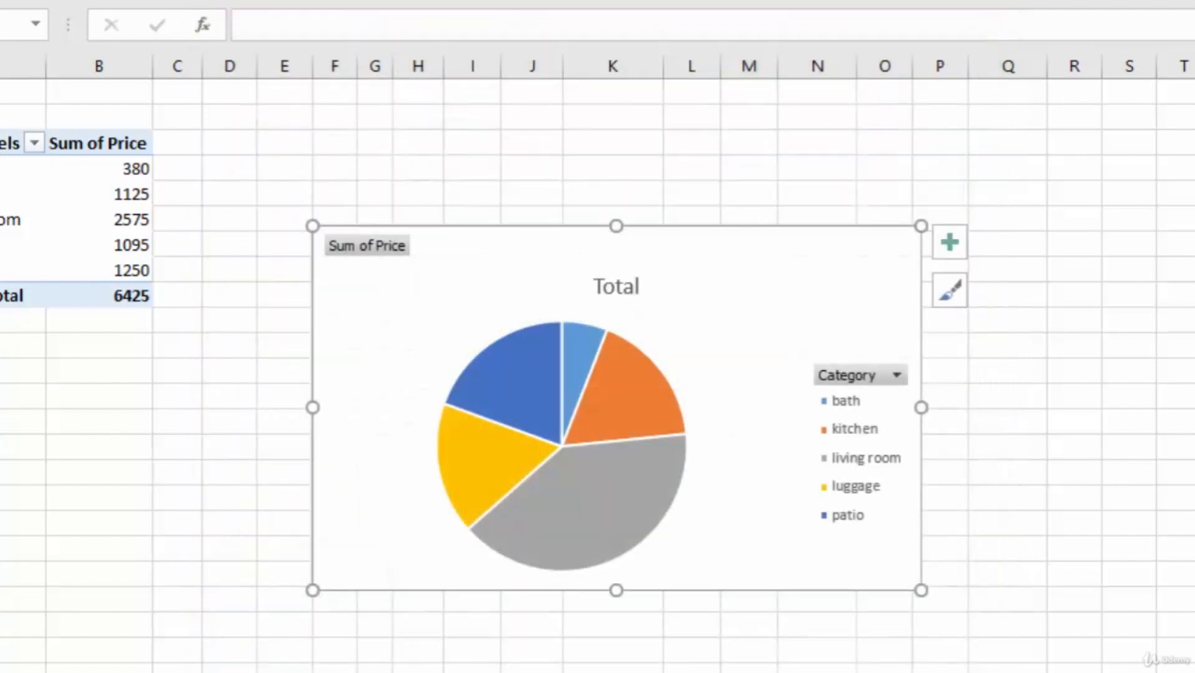
pyautogui.moveTo(786, 255); pyautogui.dragTo(789, 121)
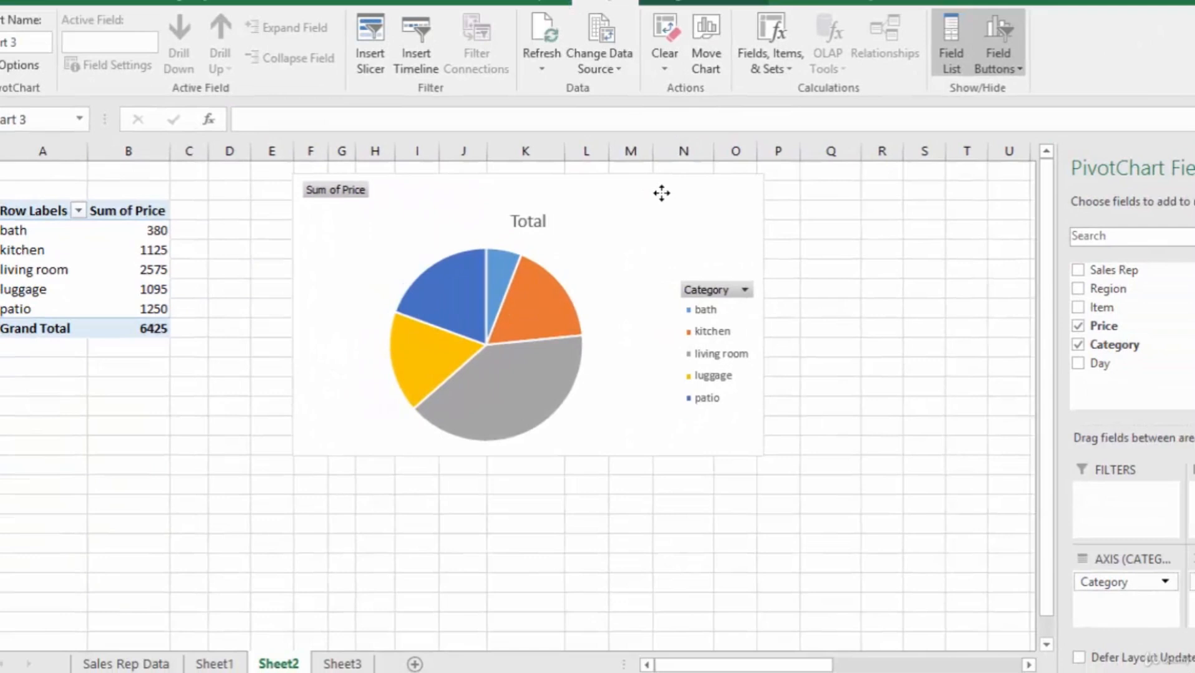
pyautogui.moveTo(662, 193); pyautogui.dragTo(661, 194)
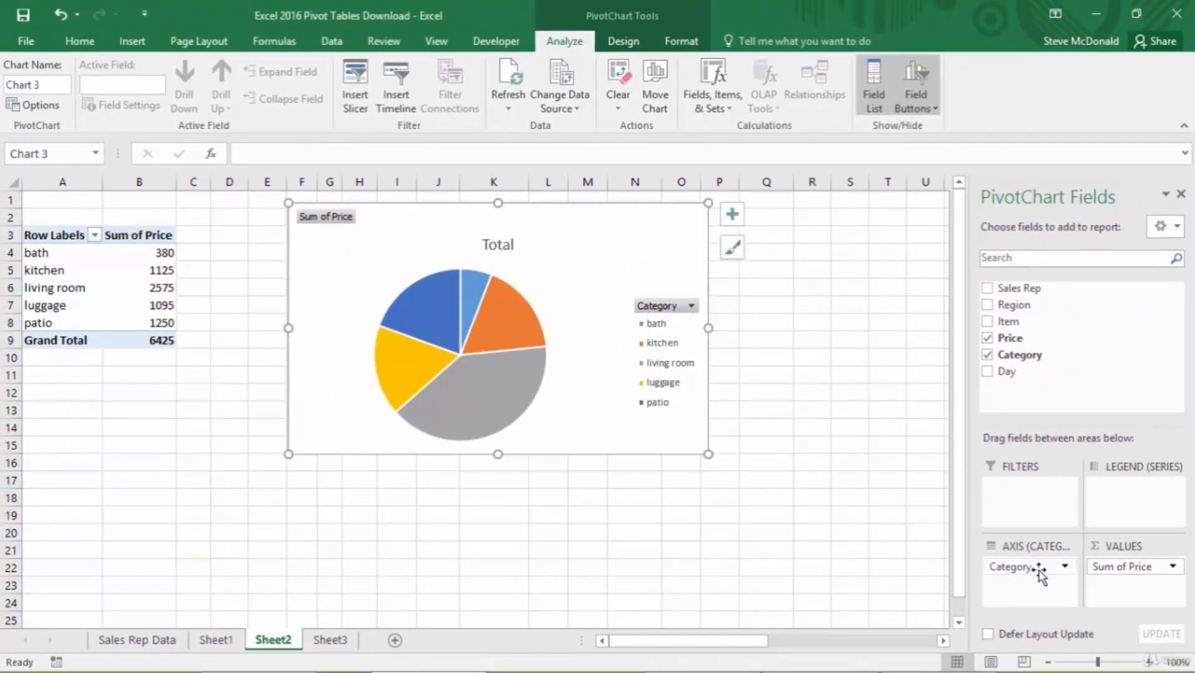
# - Replace the Category axis field of the pie chart with Item and try to stretch the chart taller
pyautogui.moveTo(1038, 572); pyautogui.dragTo(882, 581)
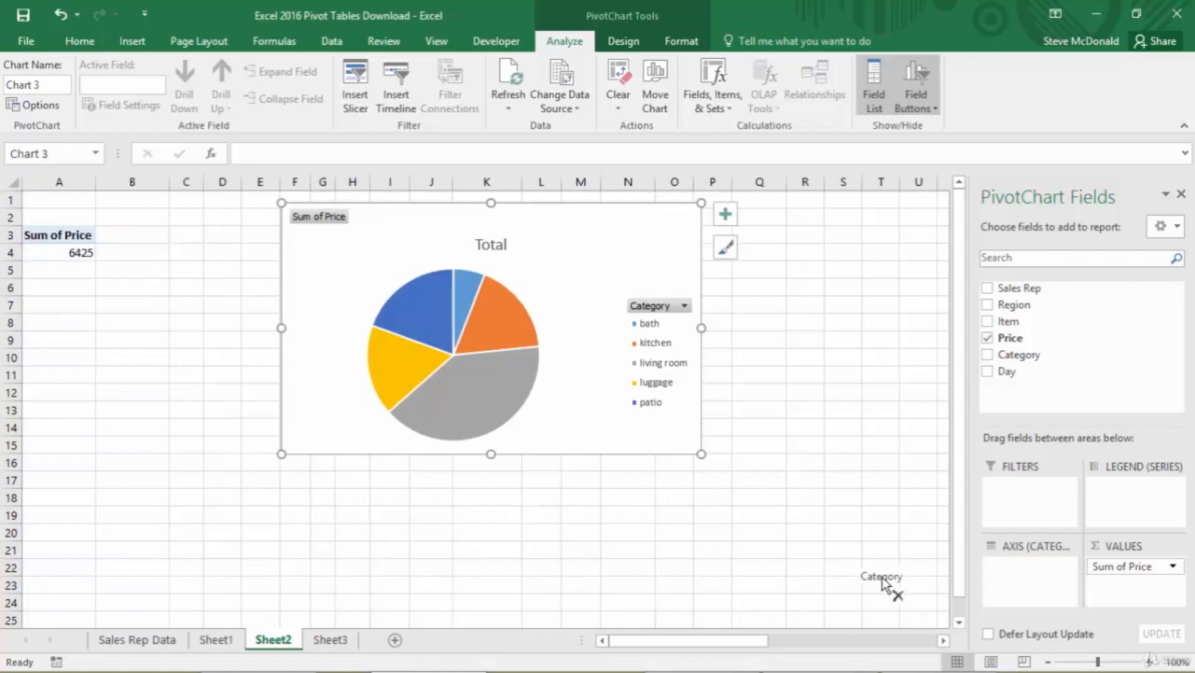
pyautogui.moveTo(1007, 321); pyautogui.dragTo(1022, 572)
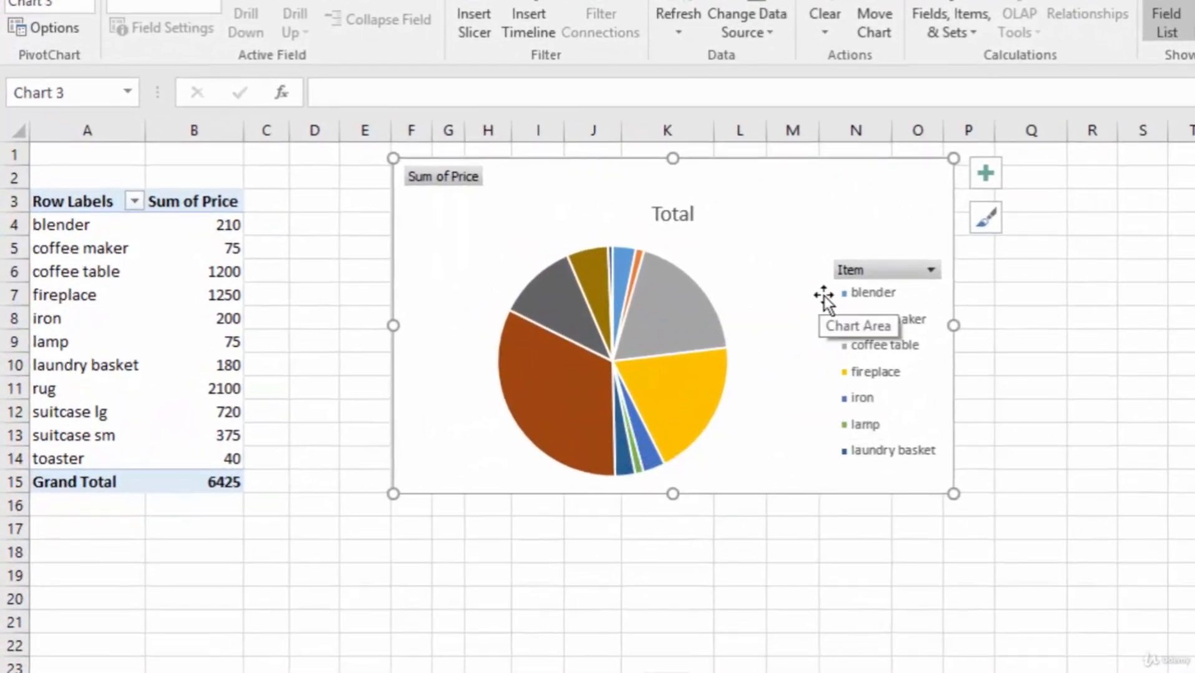
pyautogui.moveTo(672, 495); pyautogui.dragTo(663, 608)
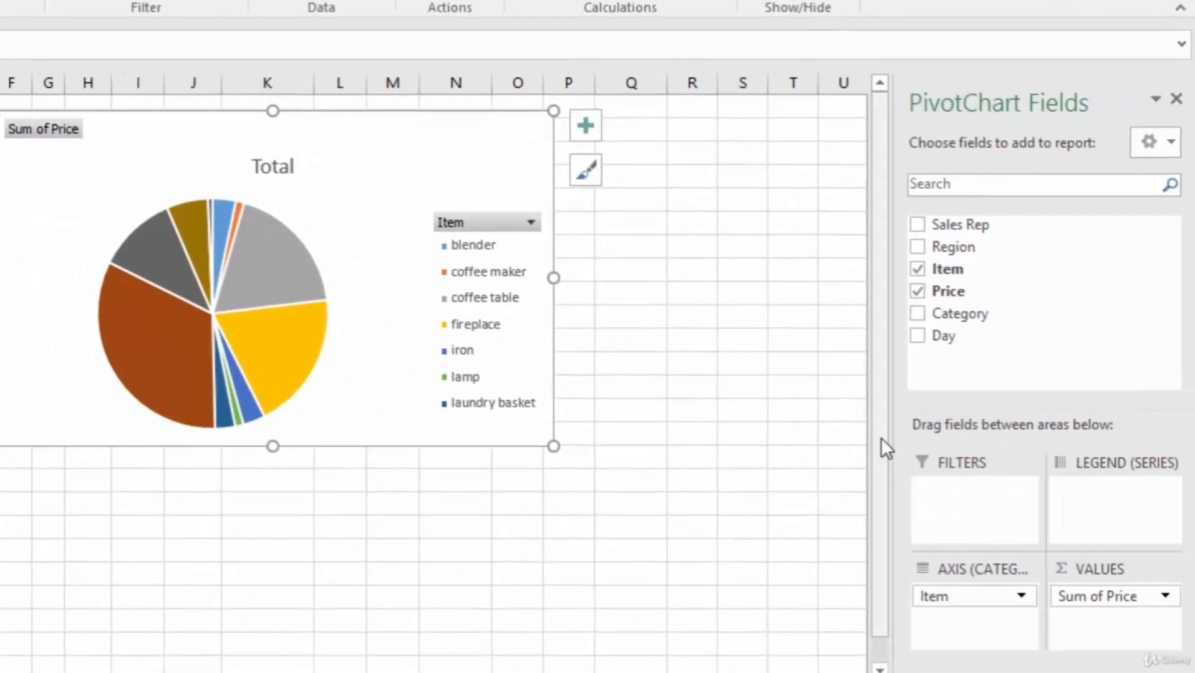
# - Replace the pie chart's Item axis field with Sales Rep, and that in turn with Region
pyautogui.moveTo(984, 602); pyautogui.dragTo(813, 573)
pyautogui.moveTo(957, 226); pyautogui.dragTo(972, 605)
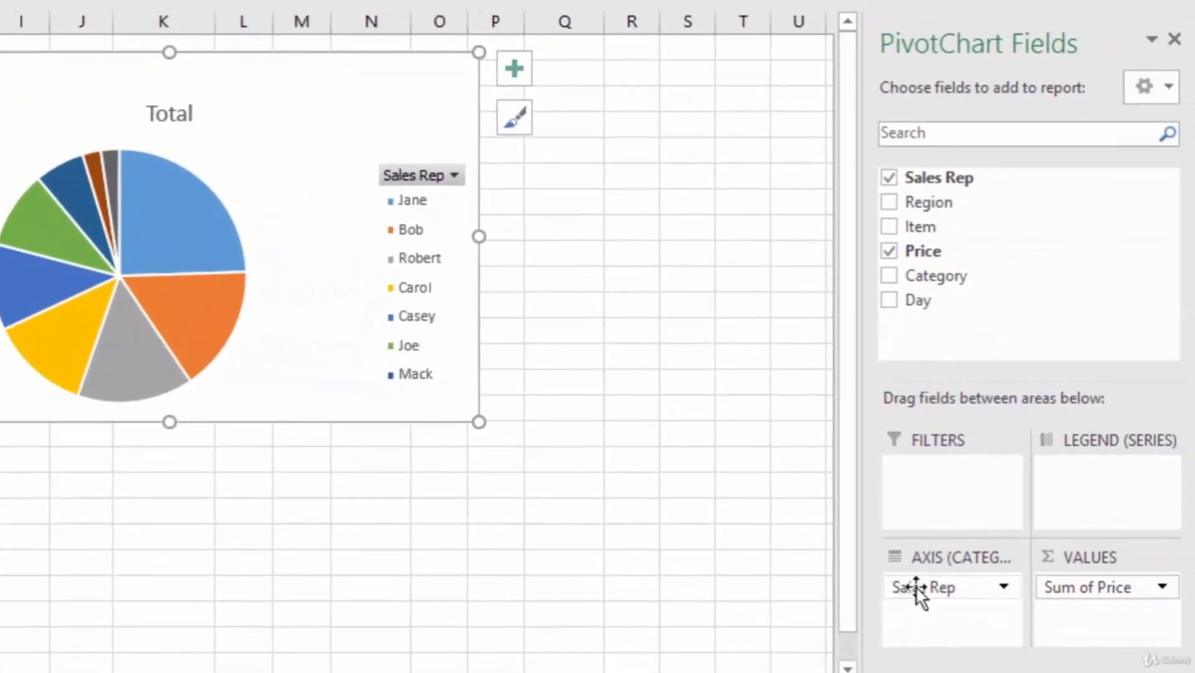
pyautogui.moveTo(917, 590); pyautogui.dragTo(736, 571)
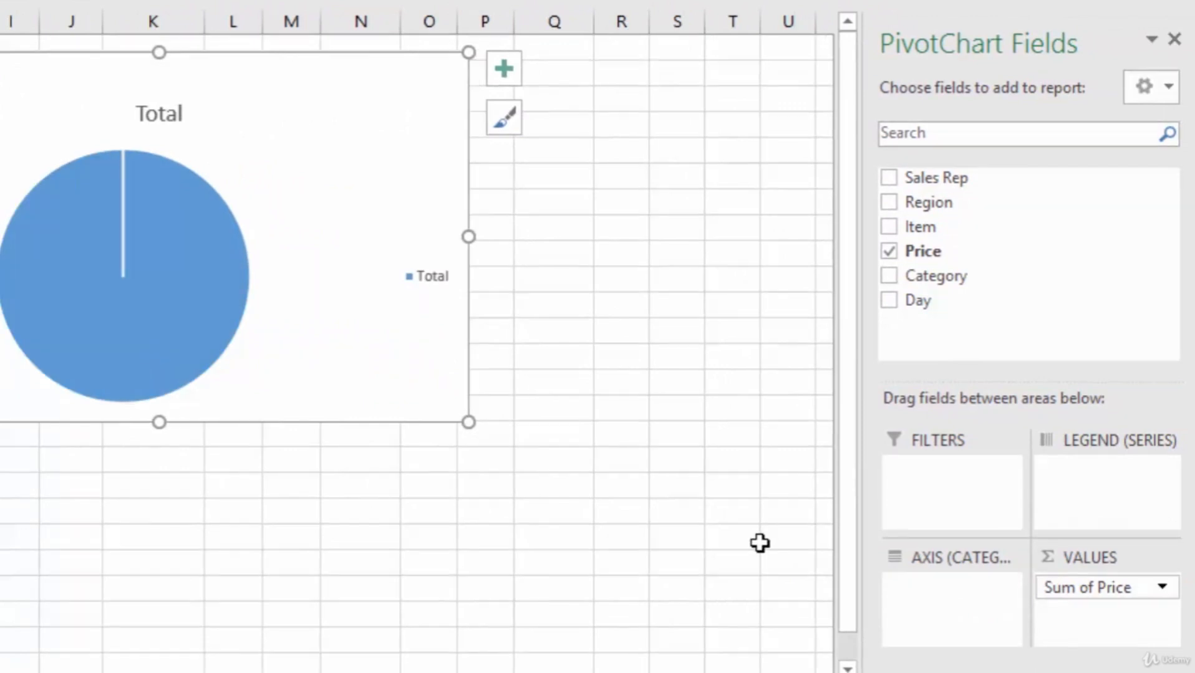
pyautogui.moveTo(927, 207); pyautogui.dragTo(935, 595)
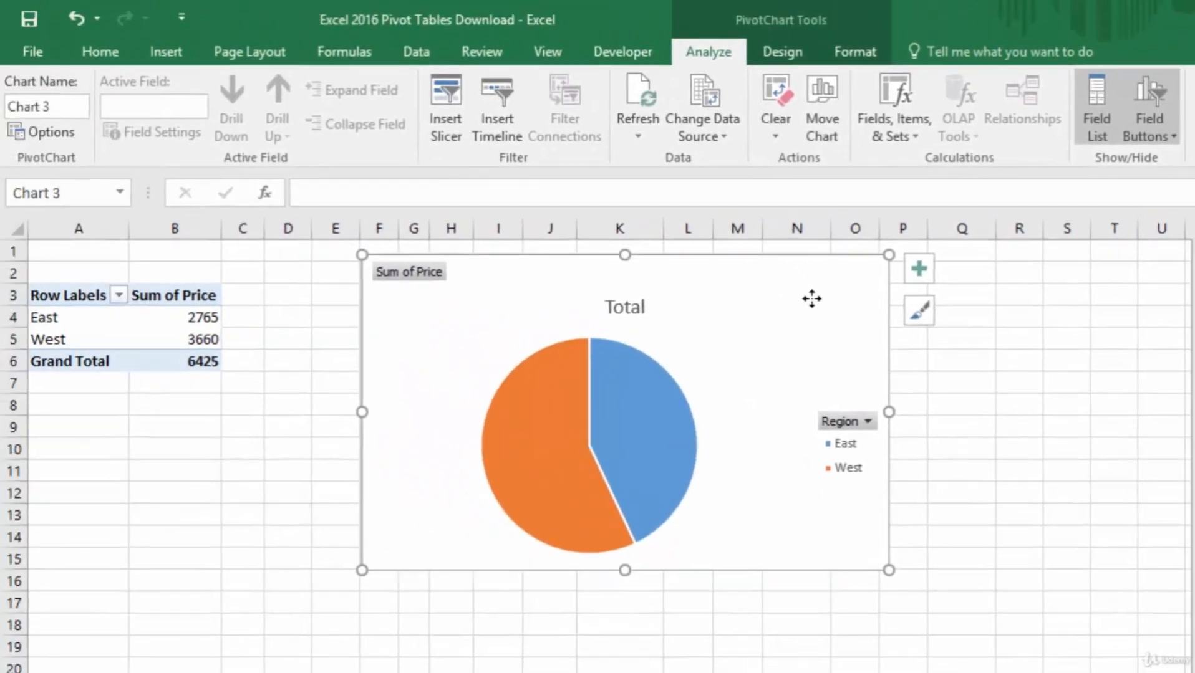
# - Replace the pie chart with a clustered column PivotChart of the regional totals, placed near the first rows of the sheet
pyautogui.press('Delete')
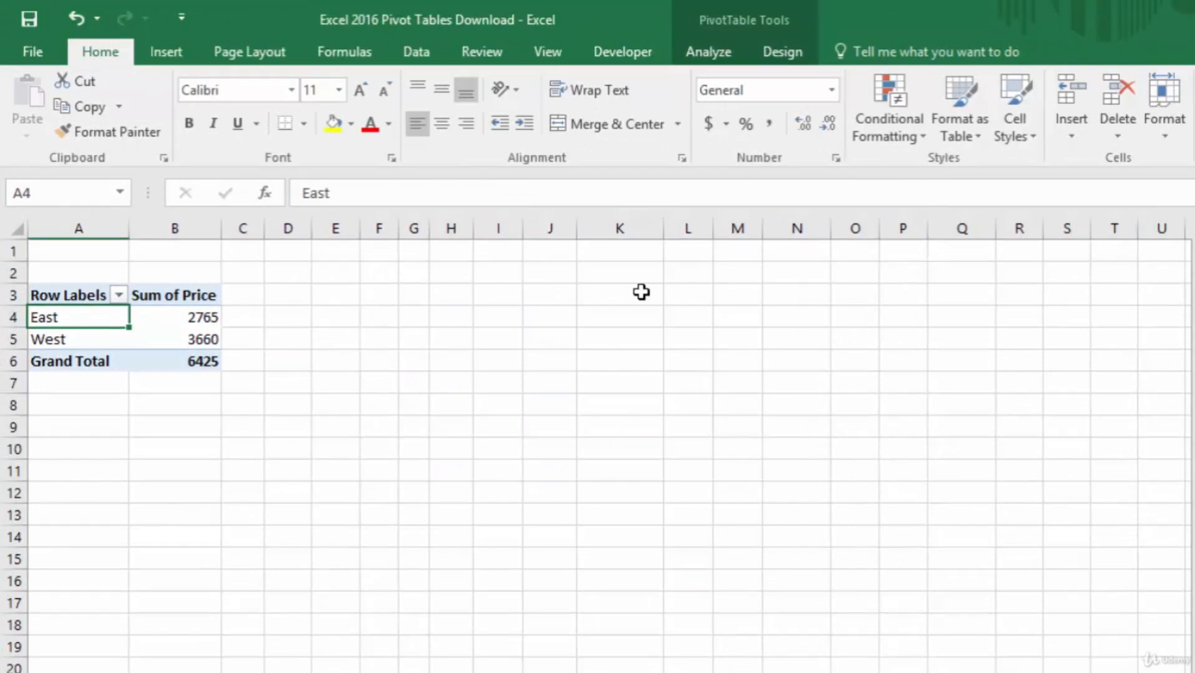
pyautogui.click(714, 54)
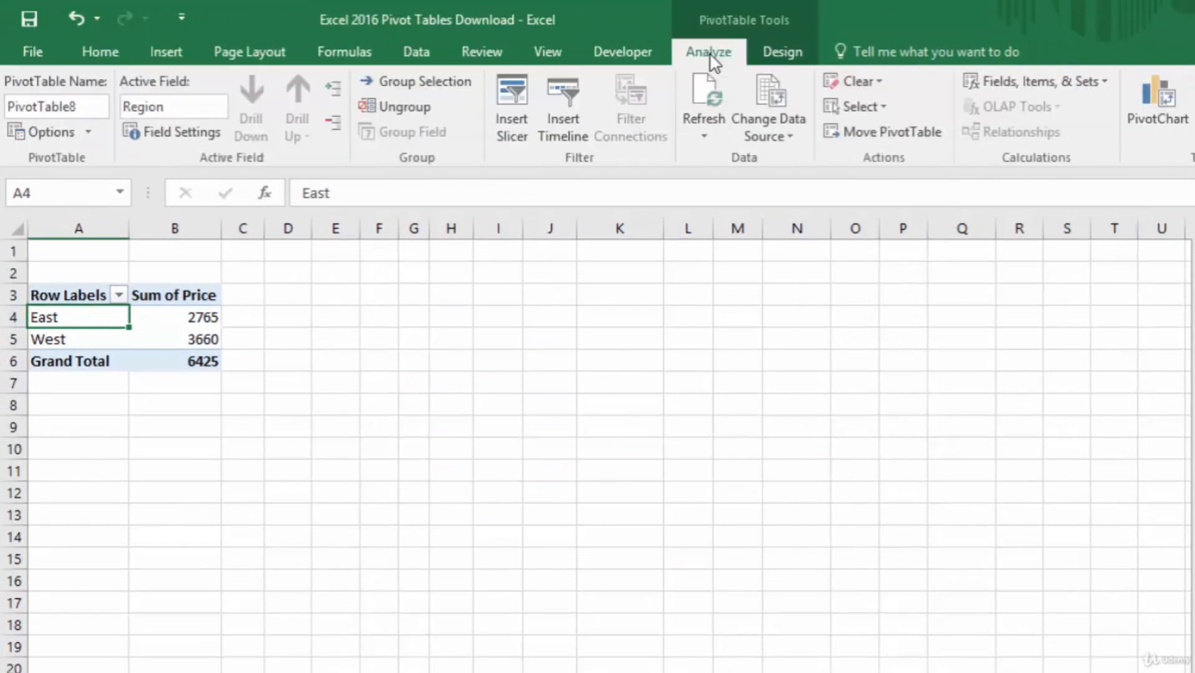
pyautogui.click(1162, 99)
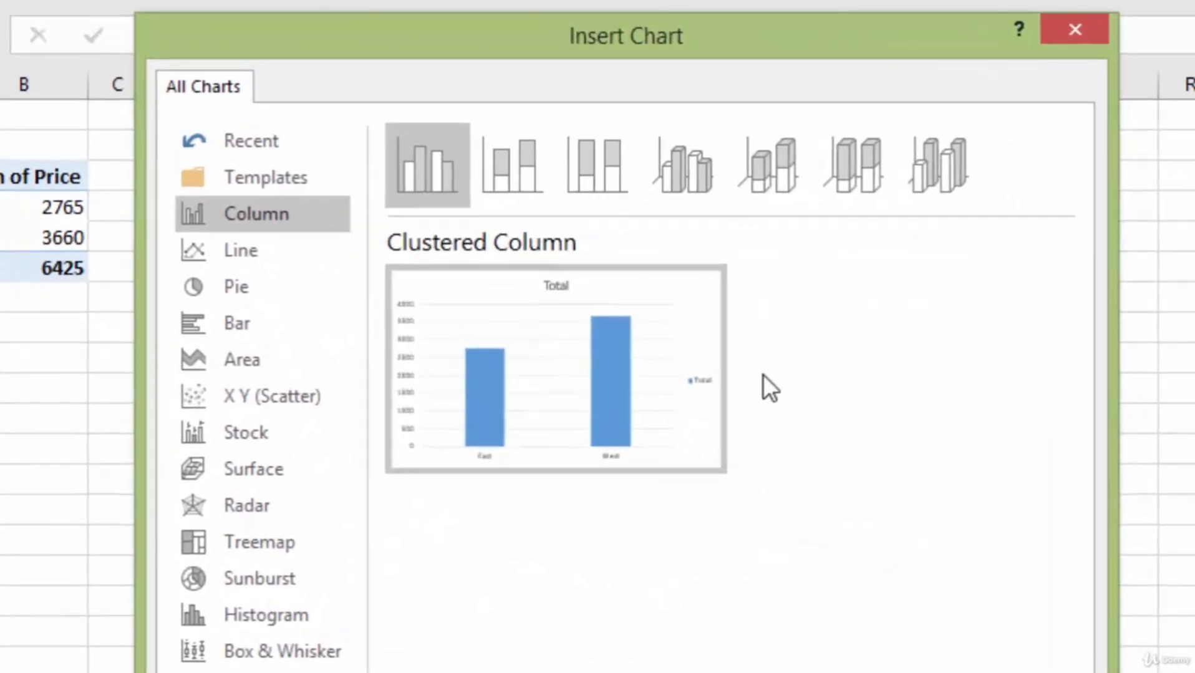
pyautogui.moveTo(630, 324)
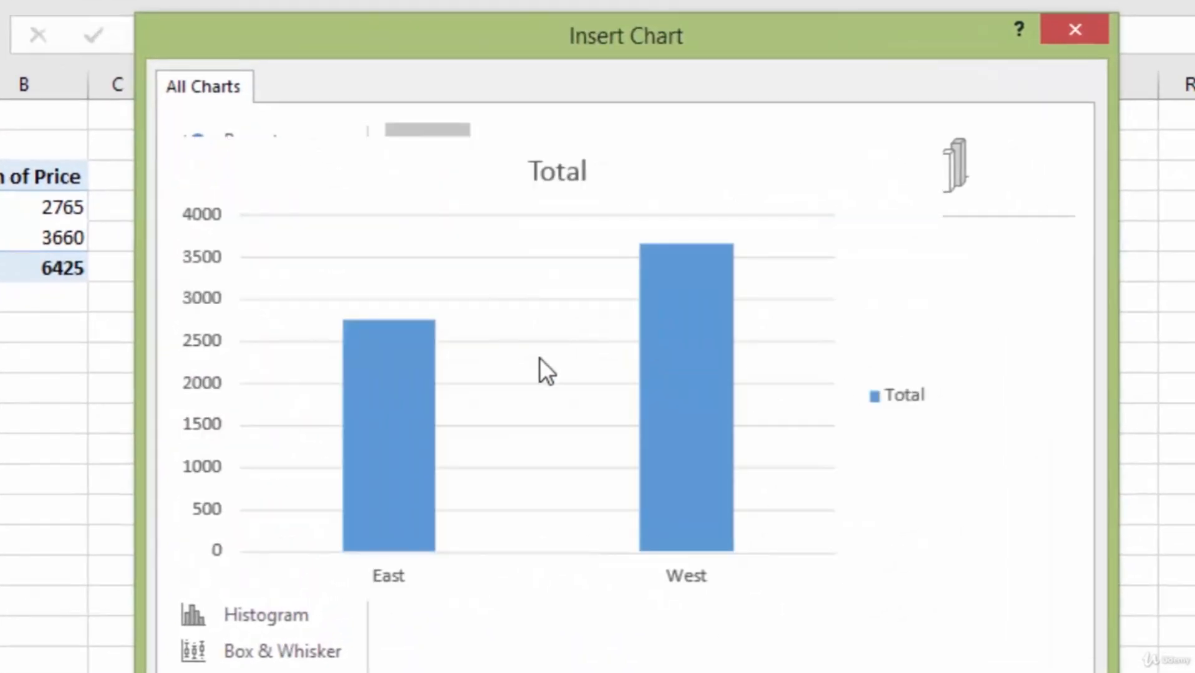
pyautogui.click(898, 671)
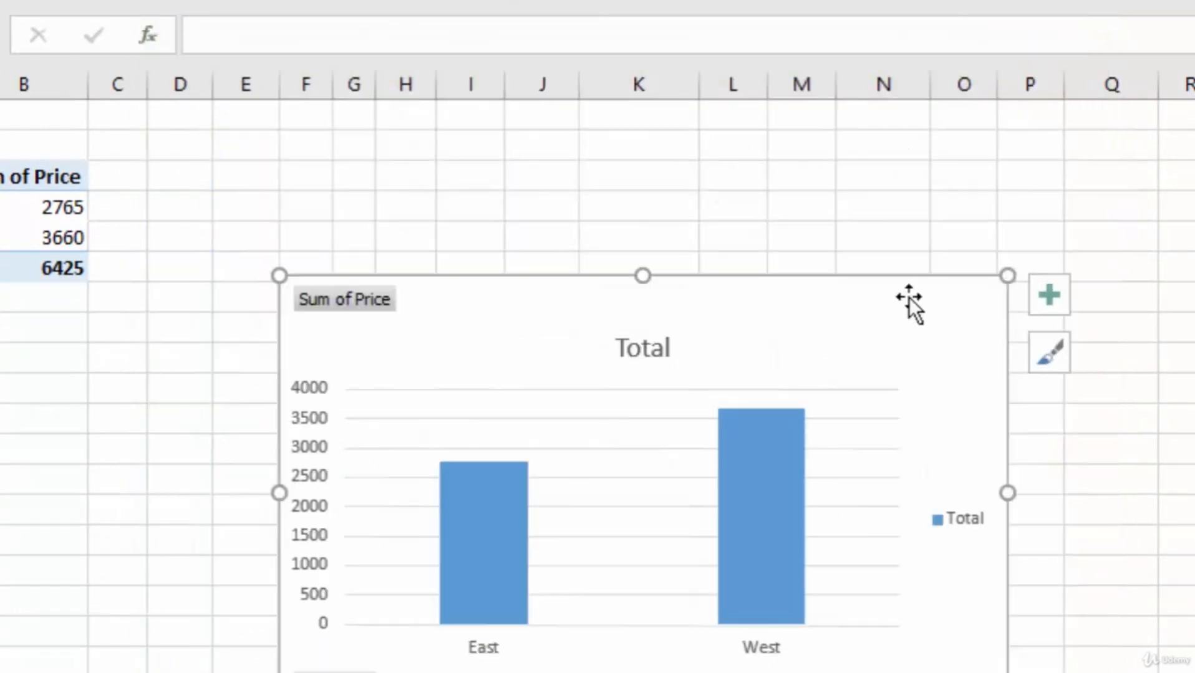
pyautogui.moveTo(908, 298); pyautogui.dragTo(792, 139)
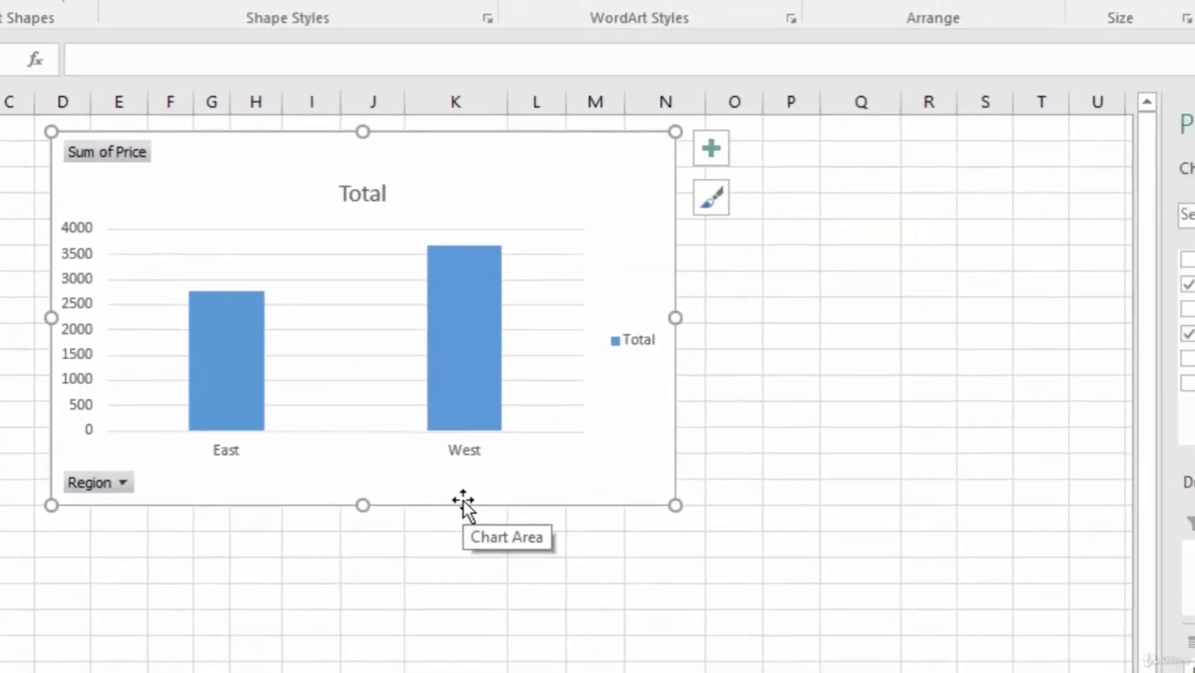
# - Replace the column chart's Region axis field with Item and sort the price sums from largest to smallest
pyautogui.moveTo(964, 603); pyautogui.dragTo(789, 606)
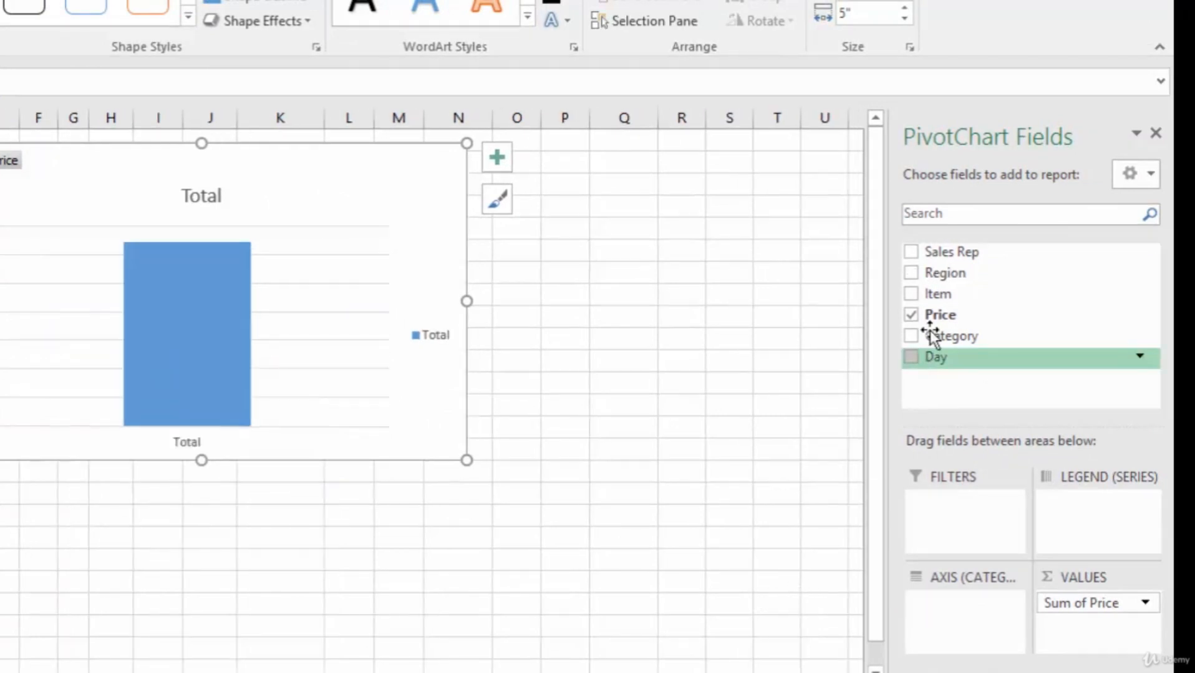
pyautogui.moveTo(941, 294); pyautogui.dragTo(955, 619)
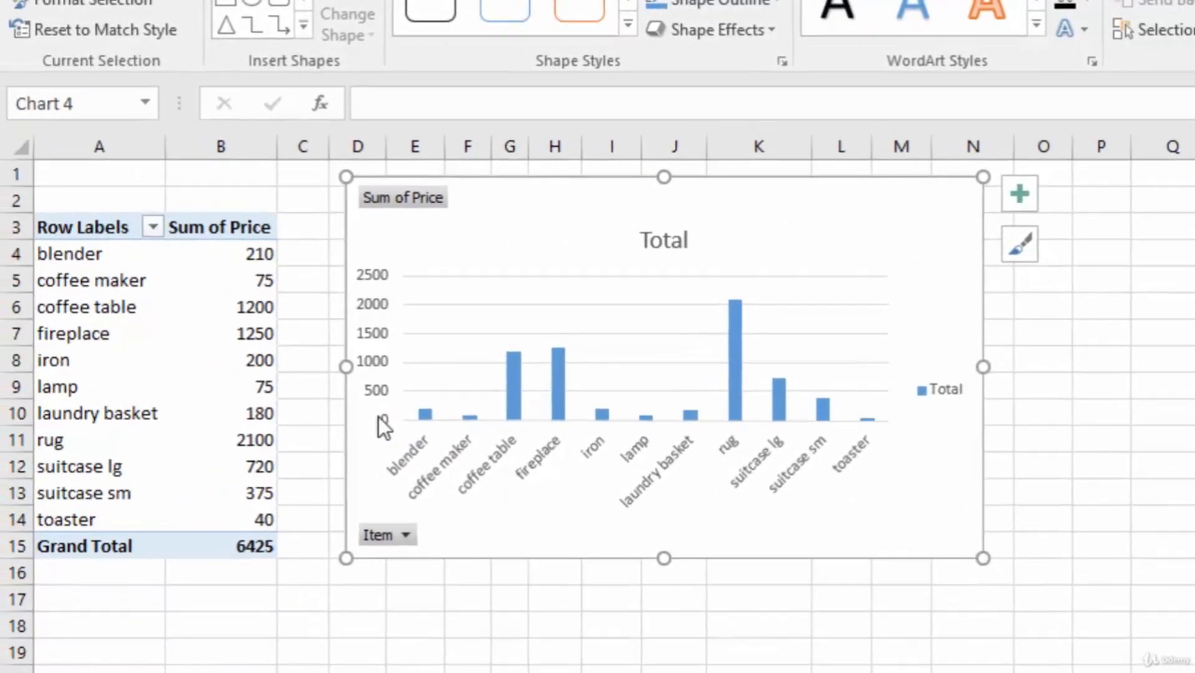
pyautogui.click(222, 253)
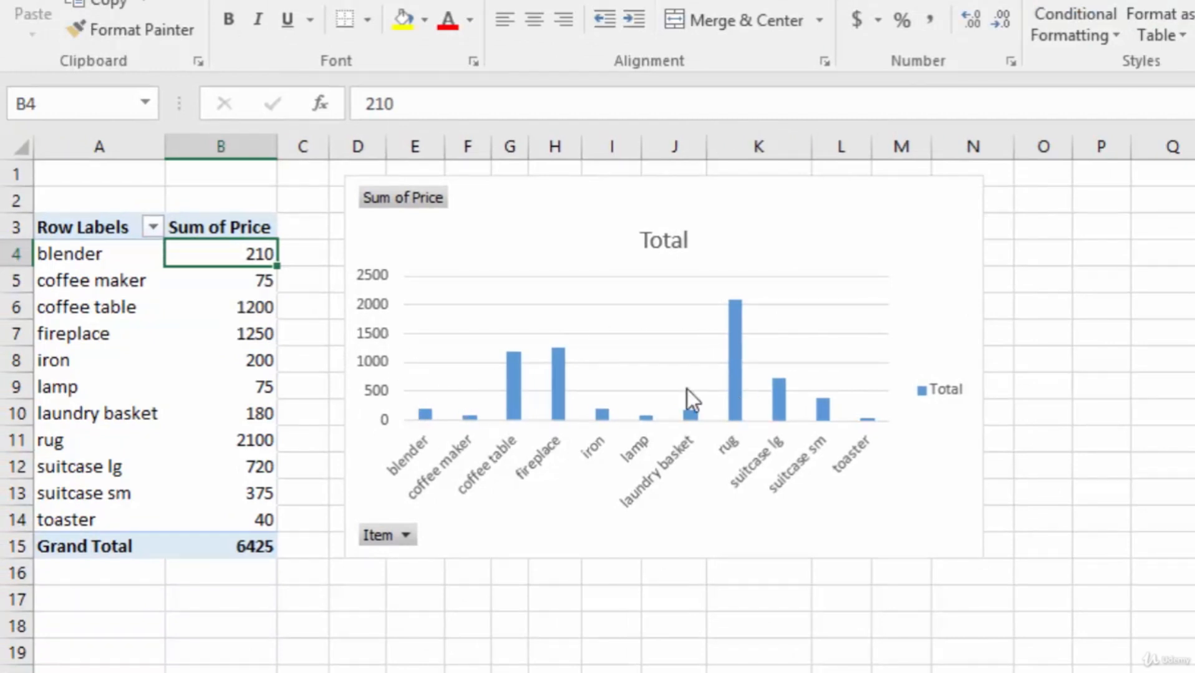
pyautogui.rightClick(211, 253)
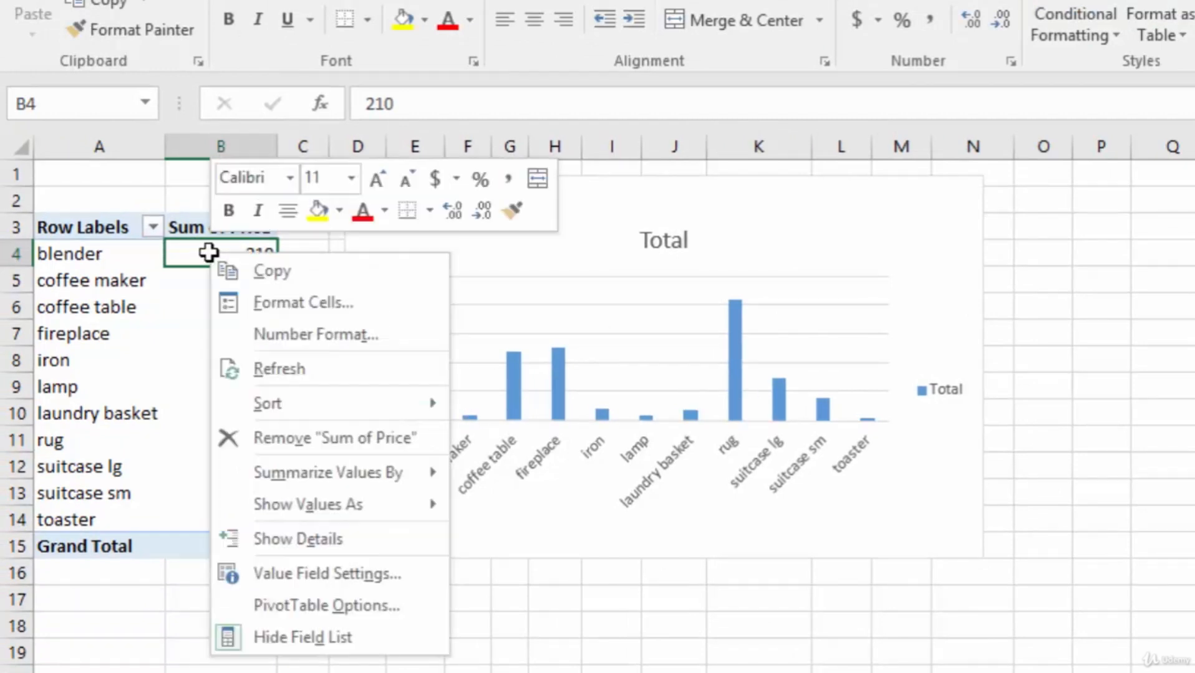
pyautogui.moveTo(299, 407)
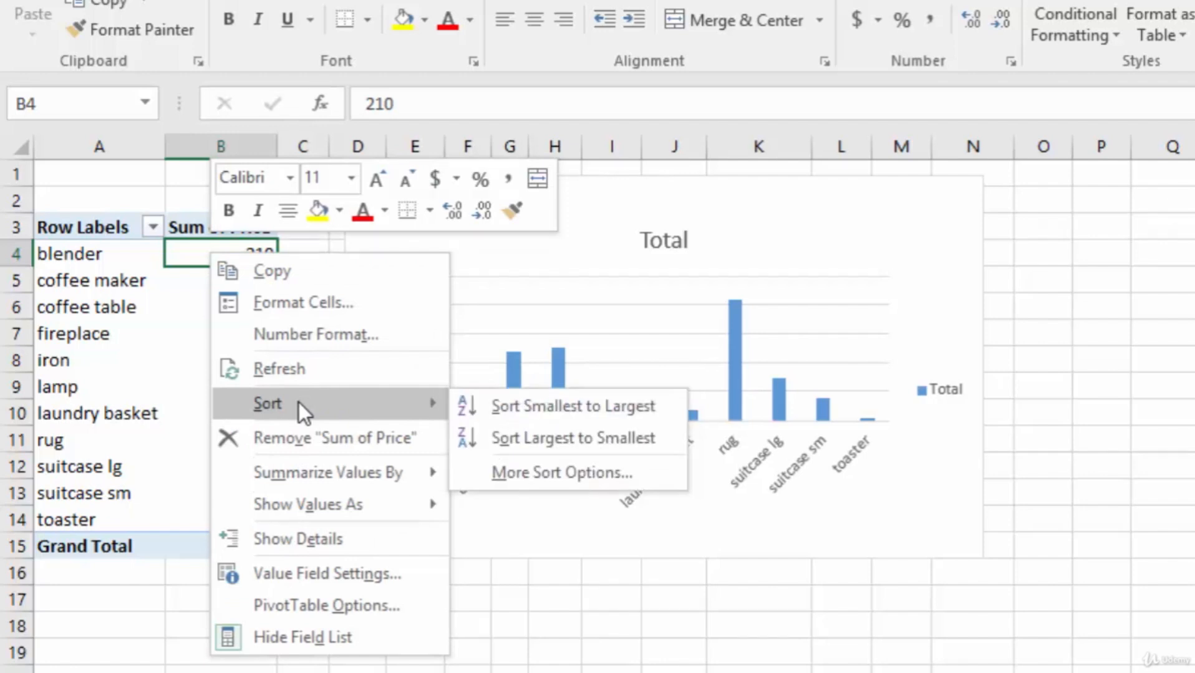
pyautogui.click(561, 442)
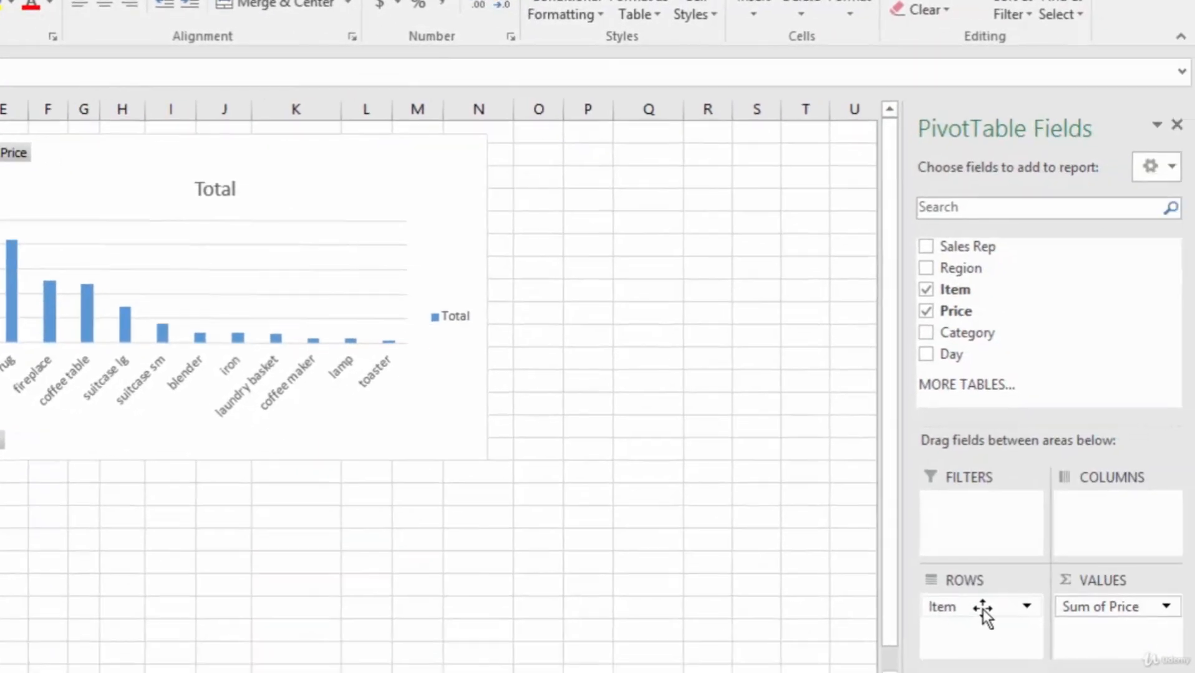
# - Replace the Item row field with Category and sort the price sums from largest to smallest
pyautogui.moveTo(984, 609); pyautogui.dragTo(810, 599)
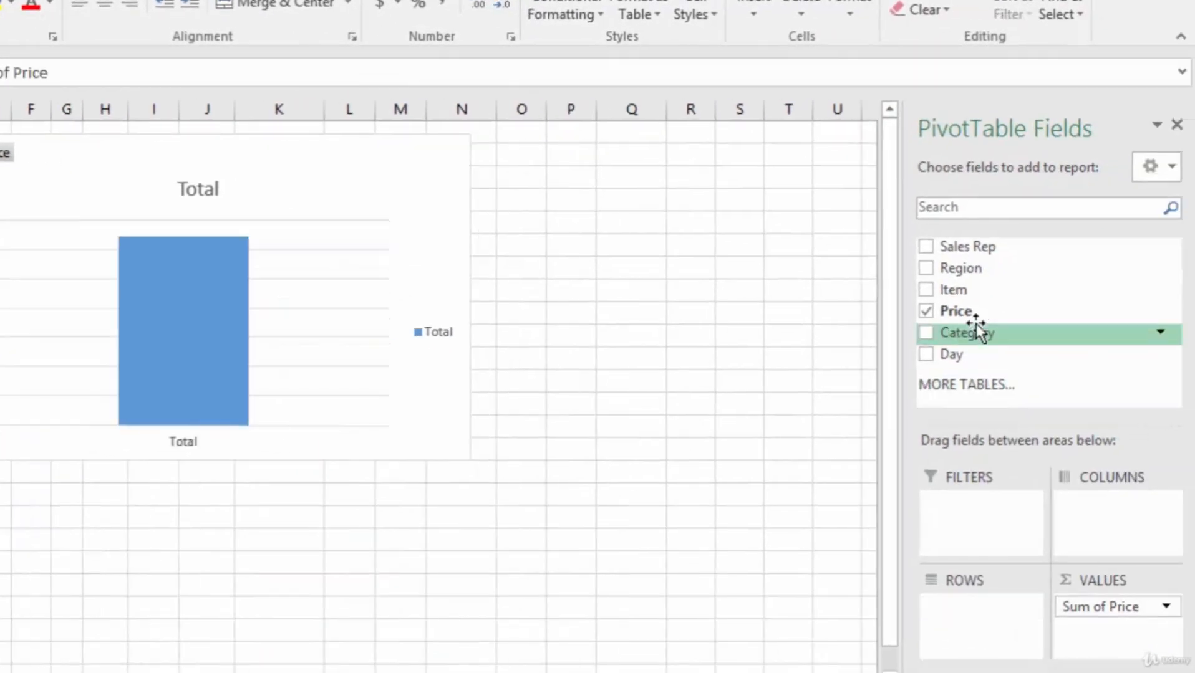
pyautogui.moveTo(976, 330); pyautogui.dragTo(980, 623)
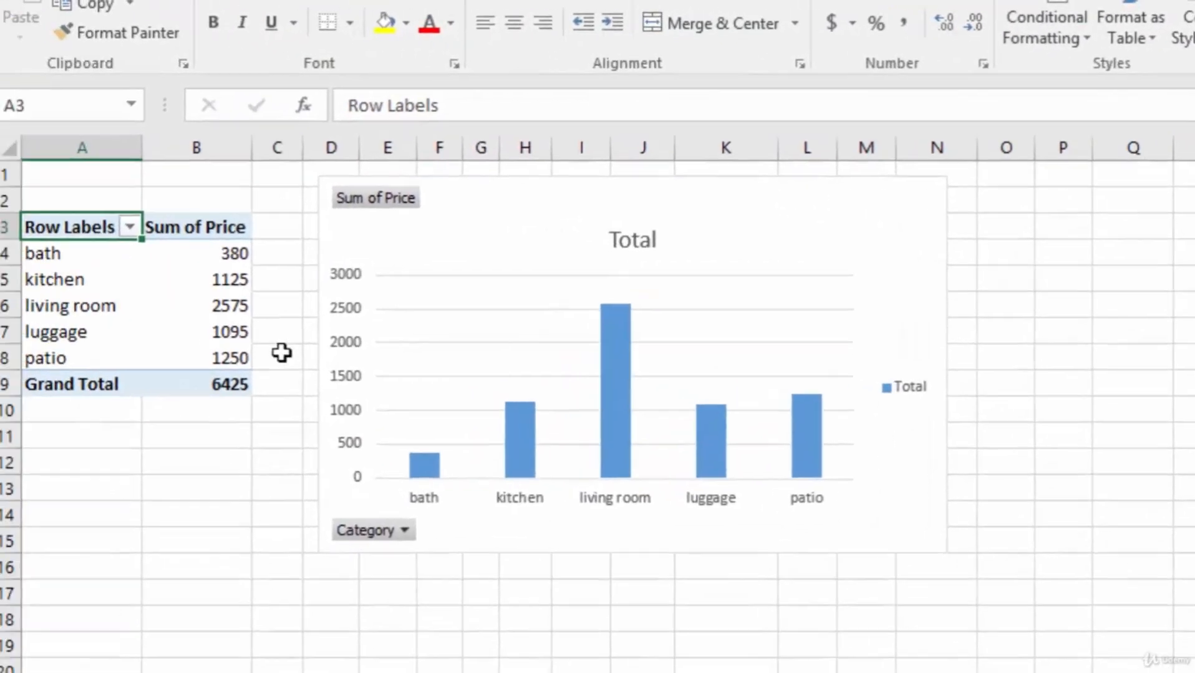
pyautogui.click(215, 252)
pyautogui.rightClick(212, 251)
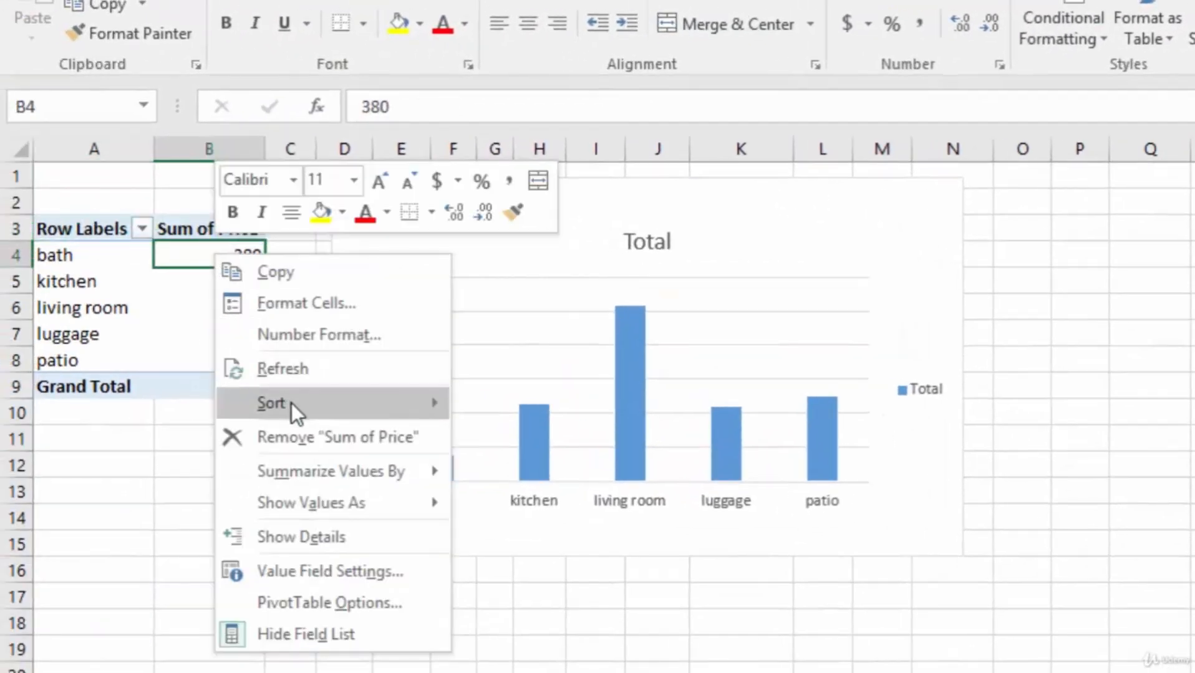
pyautogui.moveTo(292, 404)
pyautogui.click(526, 438)
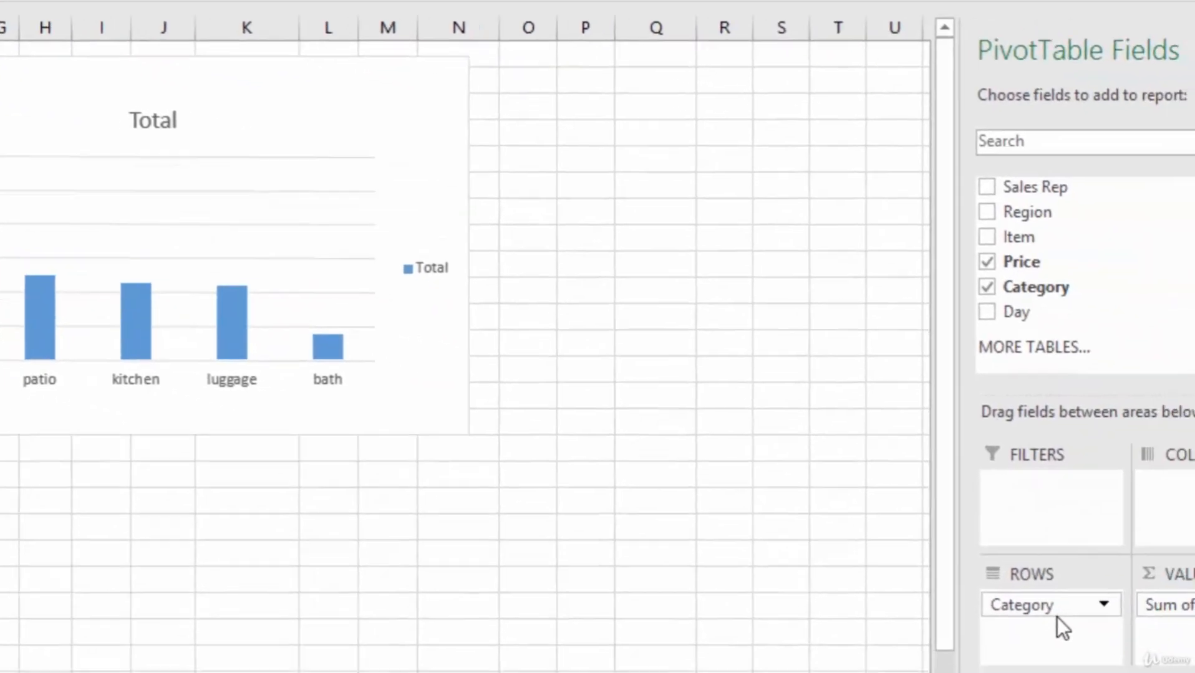
# - Replace the Category row field with Day and sort the daily price sums from largest to smallest
pyautogui.moveTo(957, 583); pyautogui.dragTo(758, 533)
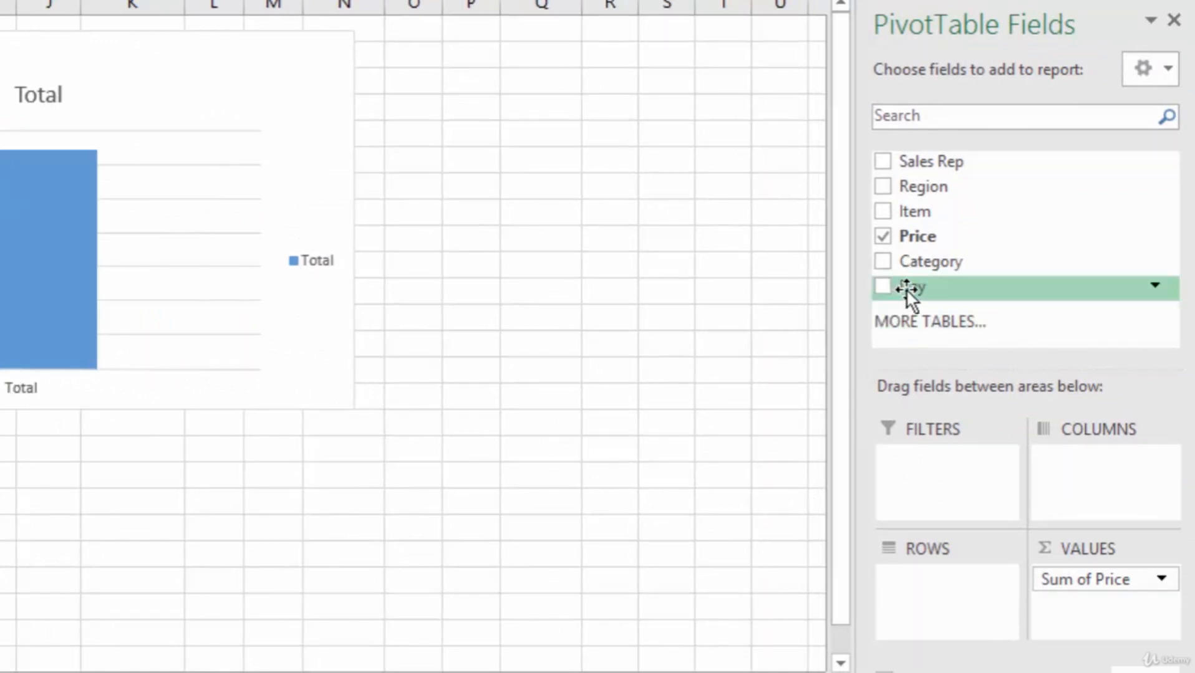
pyautogui.moveTo(906, 288); pyautogui.dragTo(928, 589)
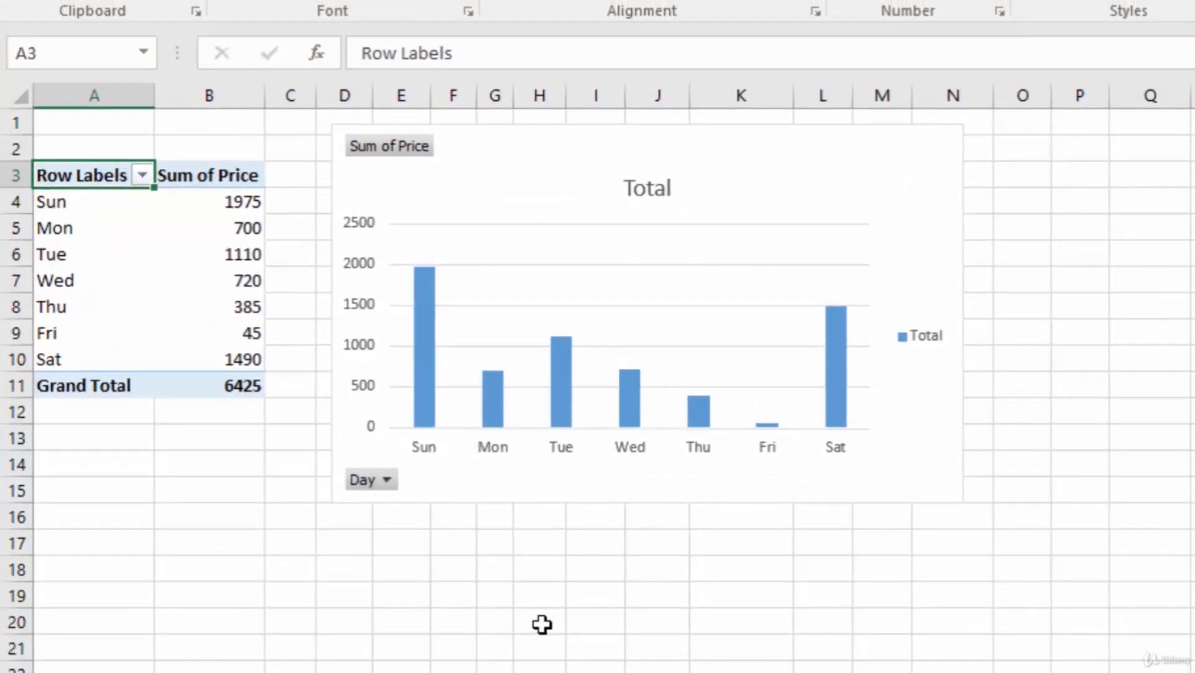
pyautogui.click(202, 201)
pyautogui.rightClick(203, 200)
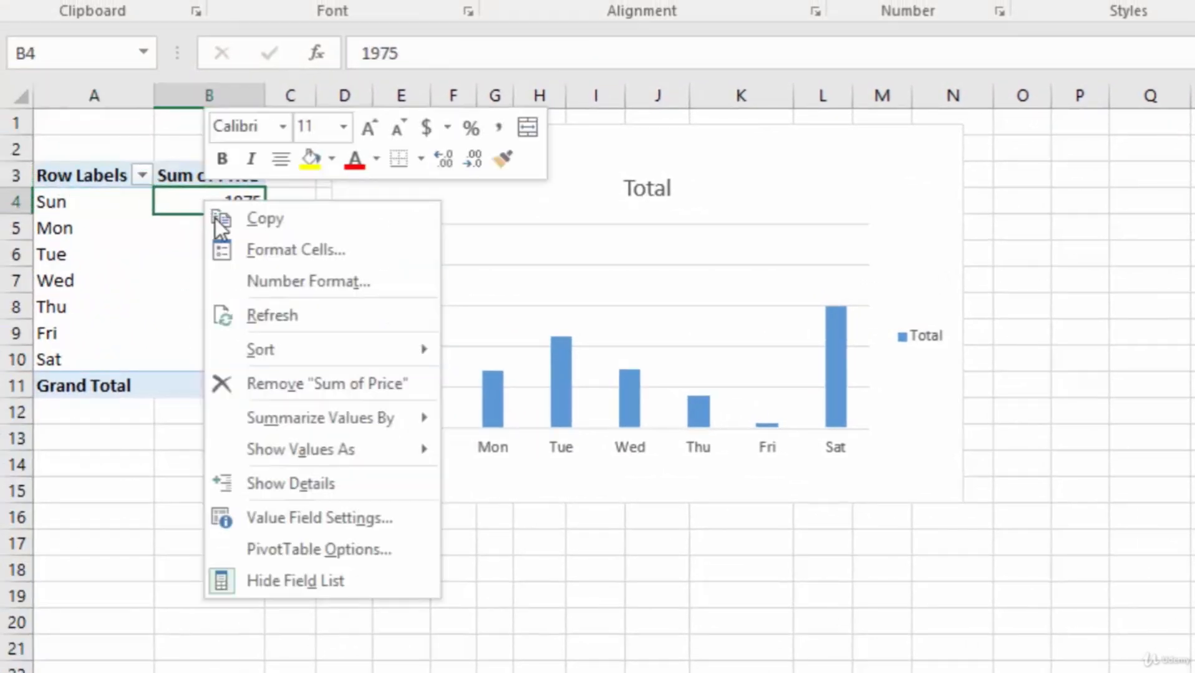
pyautogui.moveTo(359, 352)
pyautogui.click(536, 383)
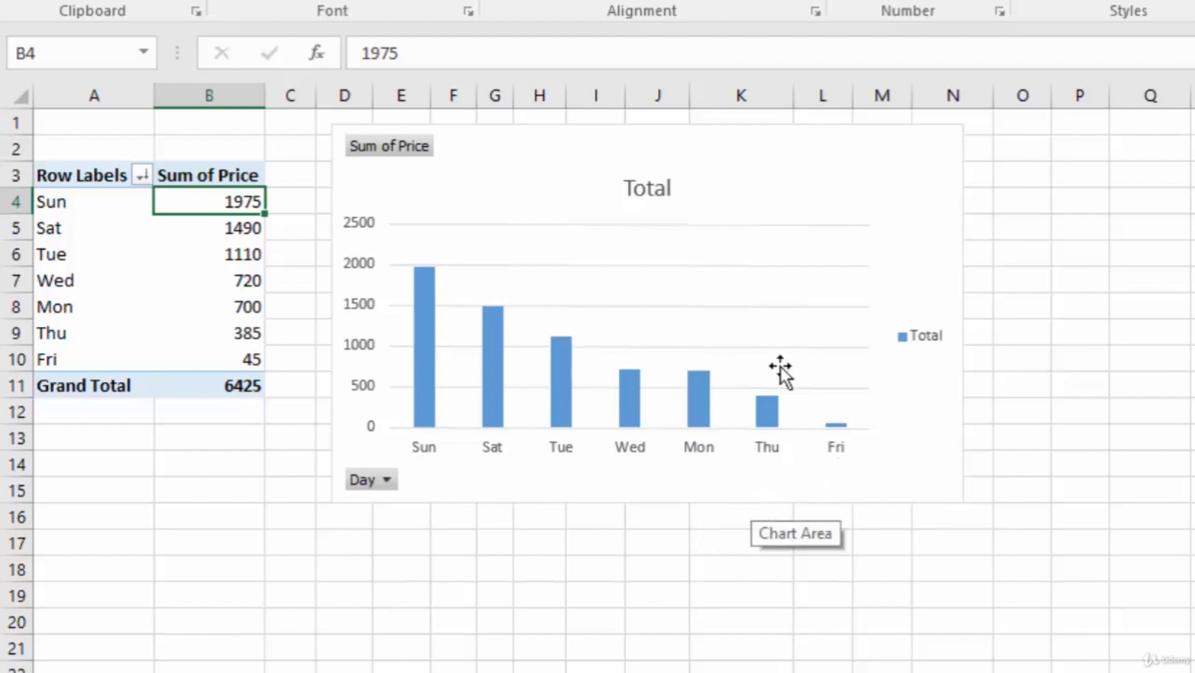
# - Delete the horizontal gridlines and the Total legend from the column chart
pyautogui.click(757, 177)
pyautogui.click(745, 264)
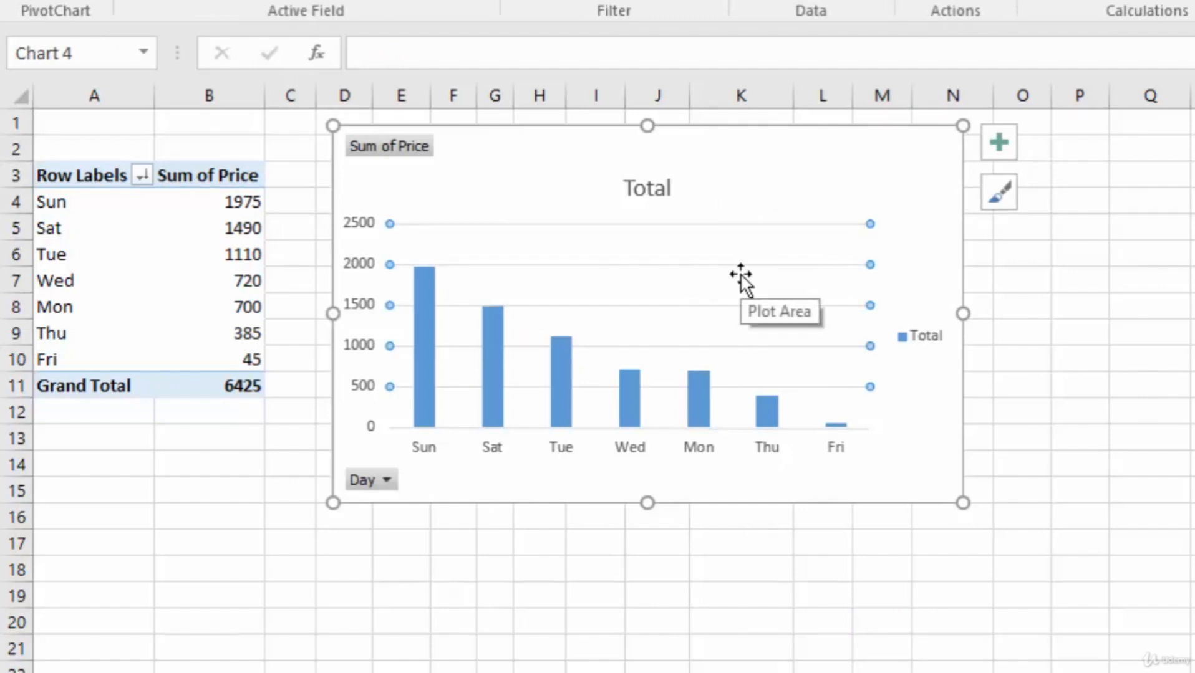
pyautogui.press('Delete')
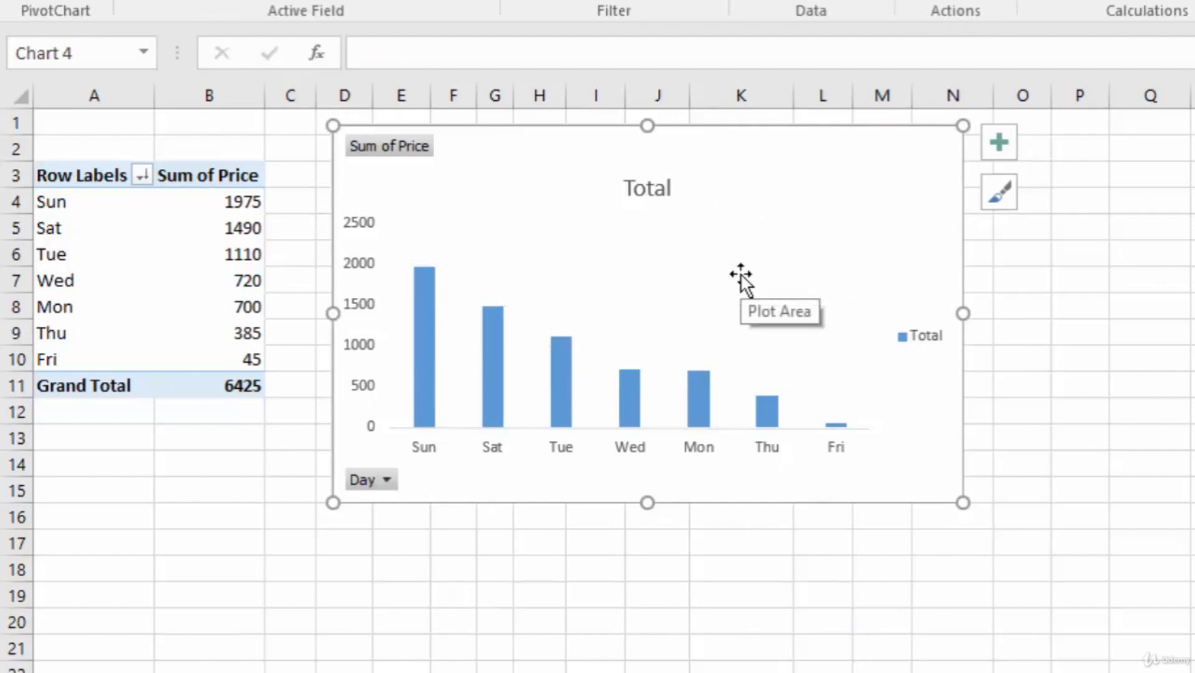
pyautogui.doubleClick(655, 189)
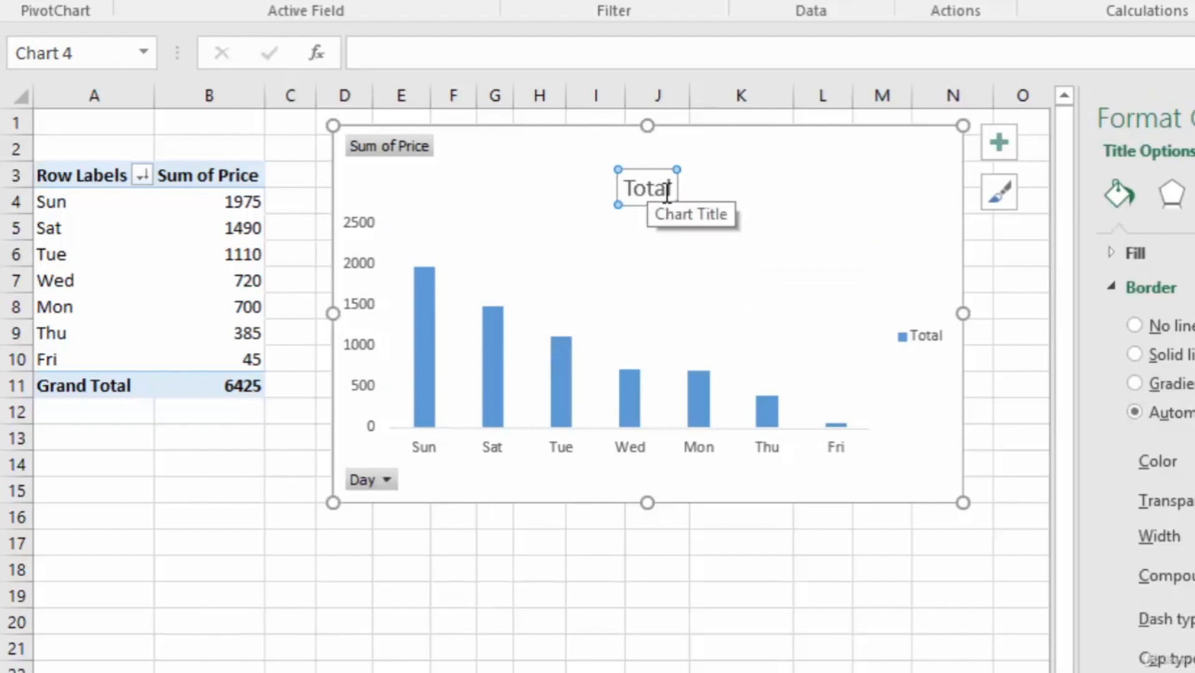
pyautogui.click(925, 337)
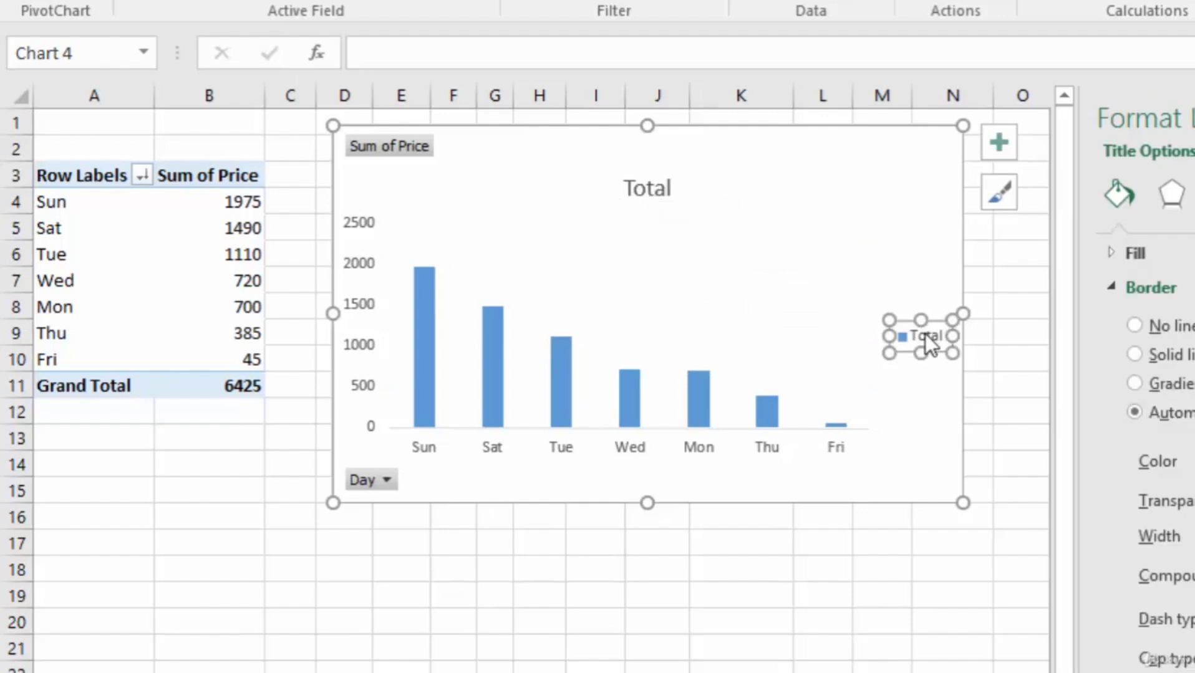
pyautogui.press('Delete')
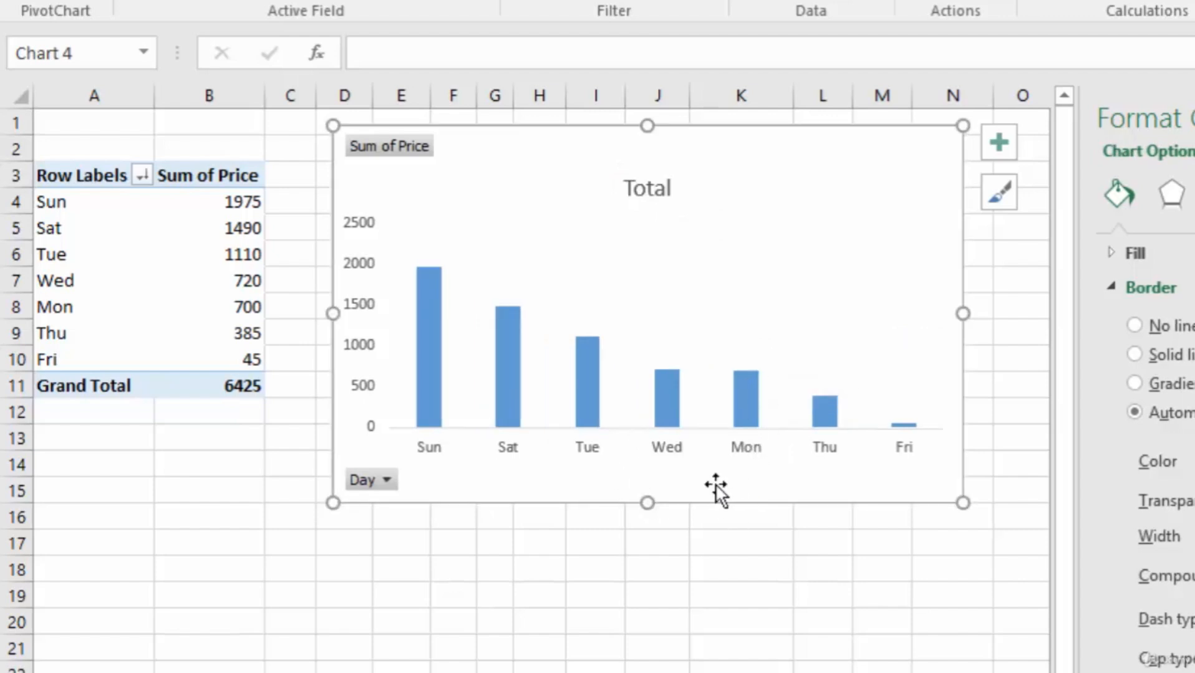
pyautogui.click(745, 389)
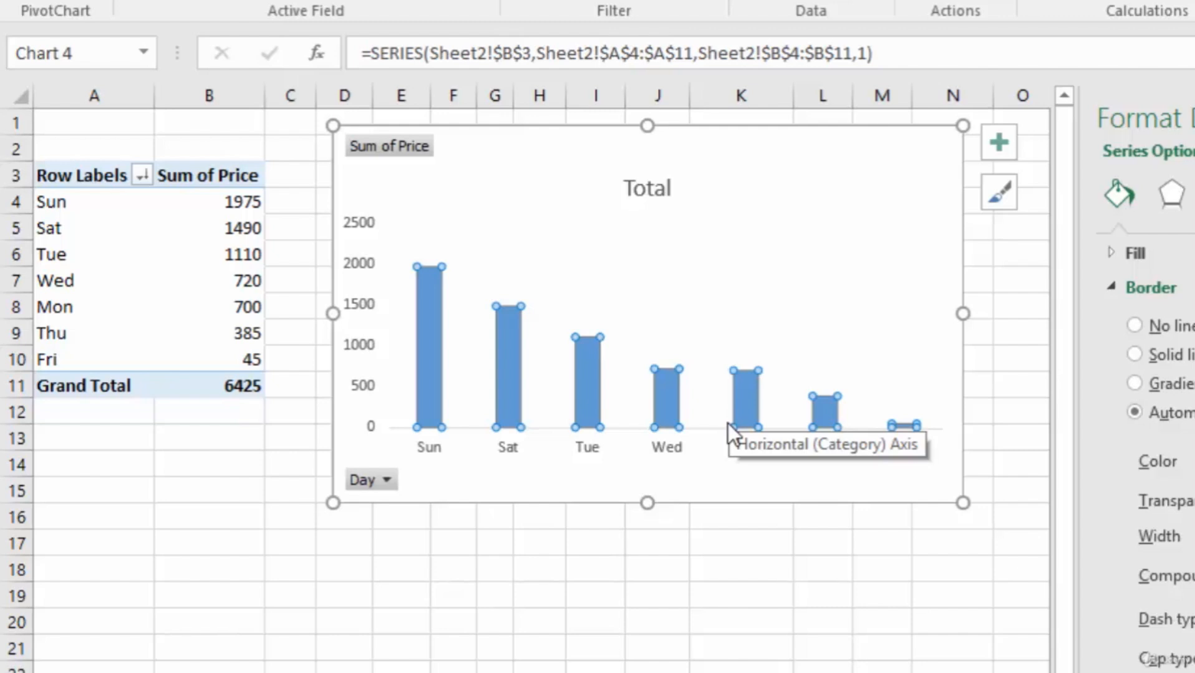
pyautogui.click(596, 569)
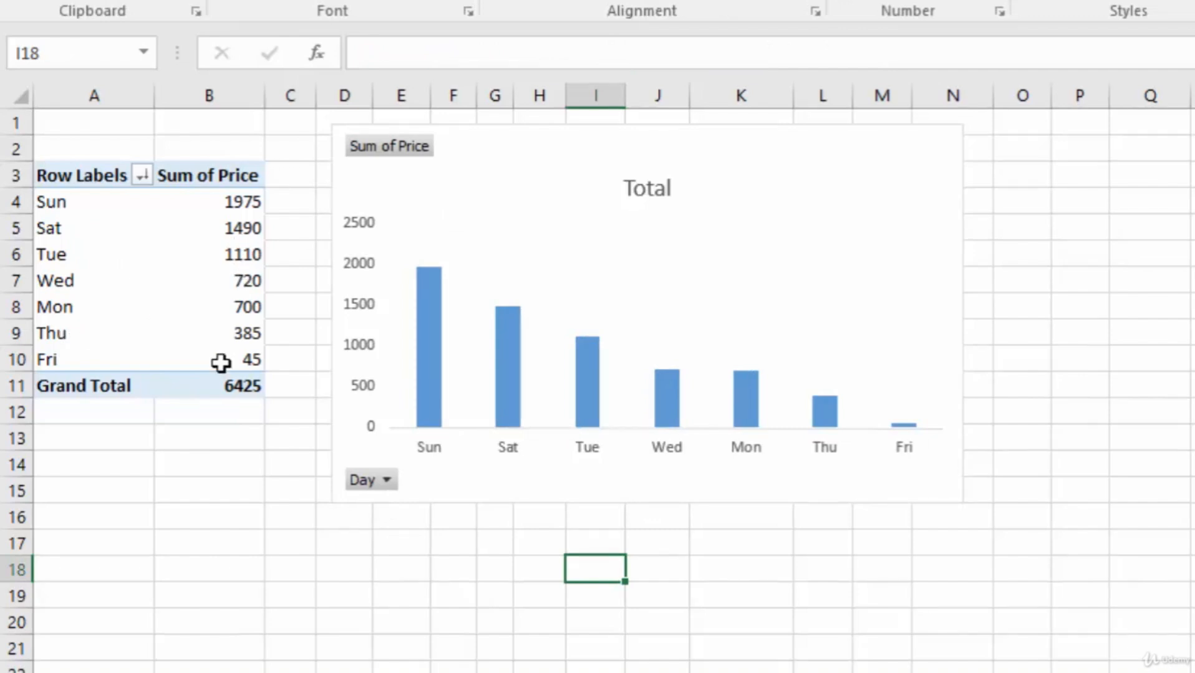
# - Filter the column chart's Day field to show only Sun and Sat
pyautogui.click(387, 480)
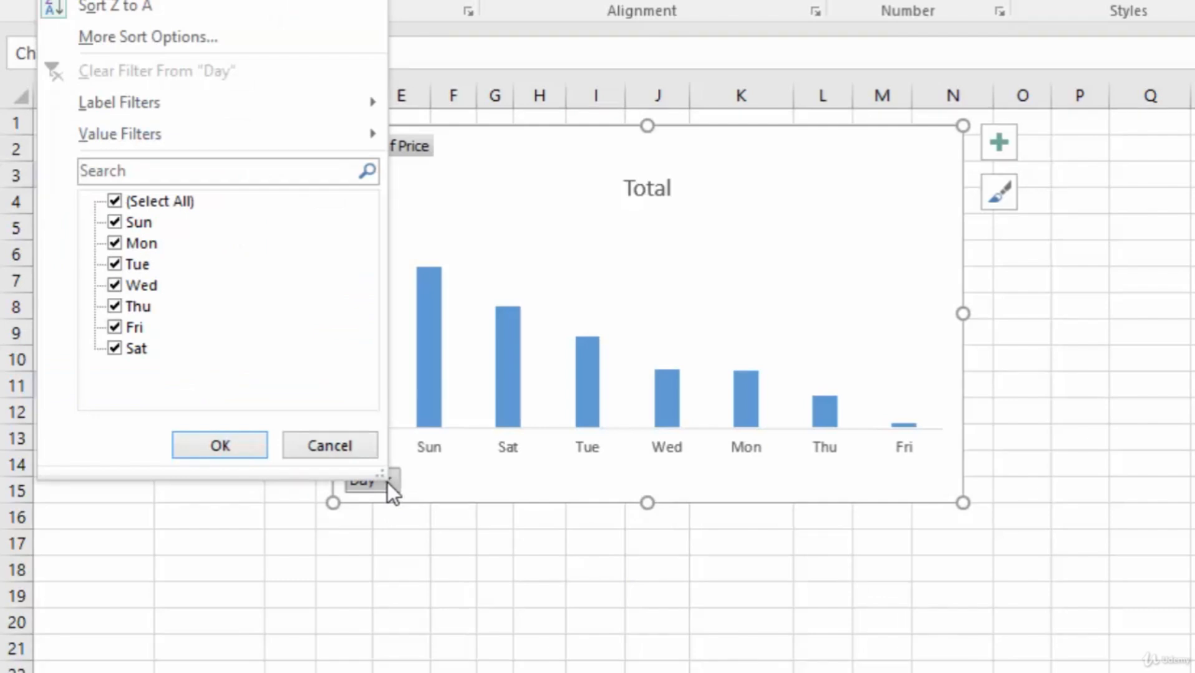
pyautogui.click(115, 200)
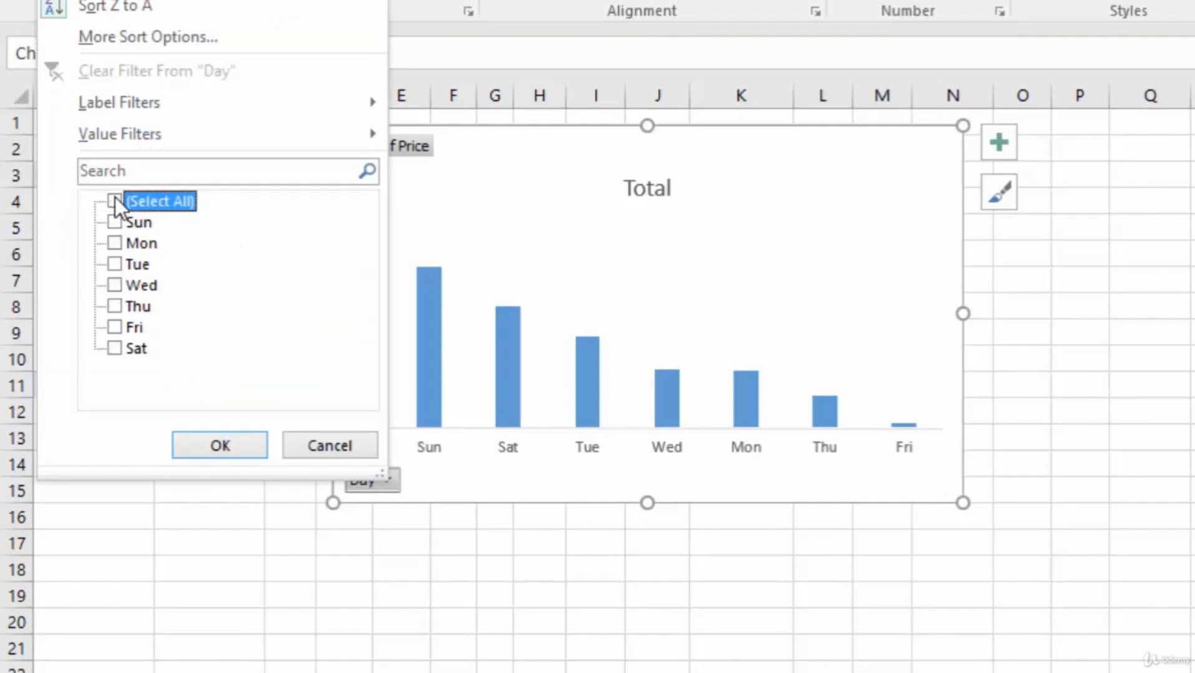
pyautogui.click(115, 222)
pyautogui.click(115, 349)
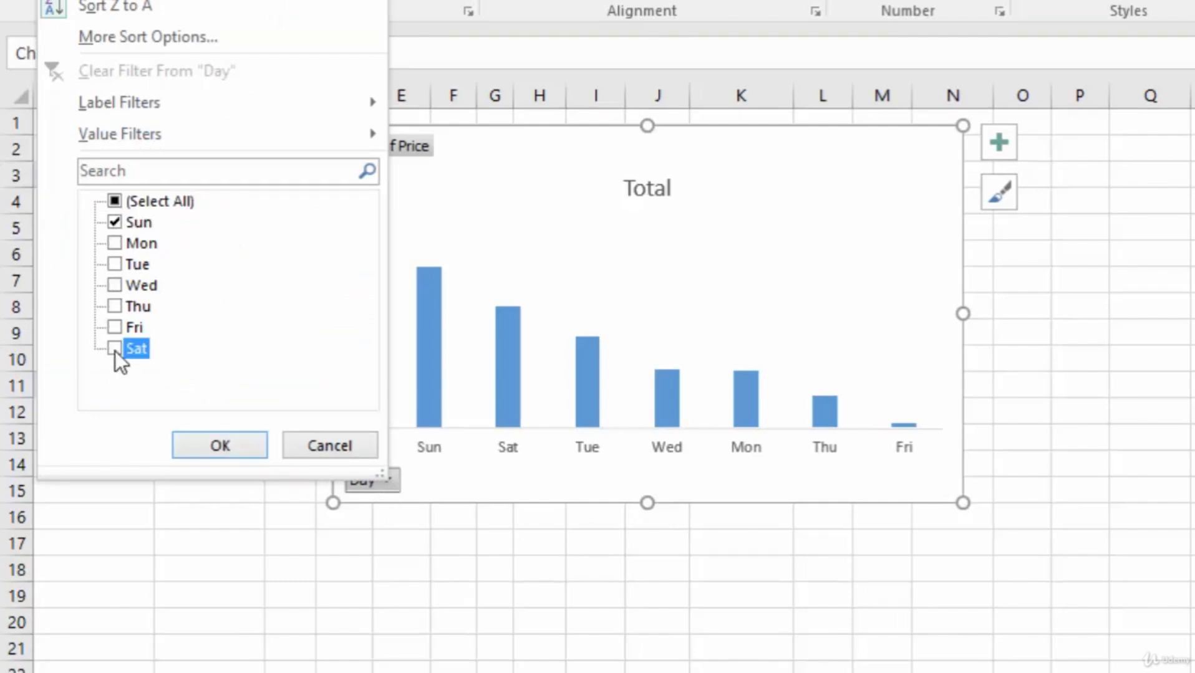
pyautogui.click(205, 446)
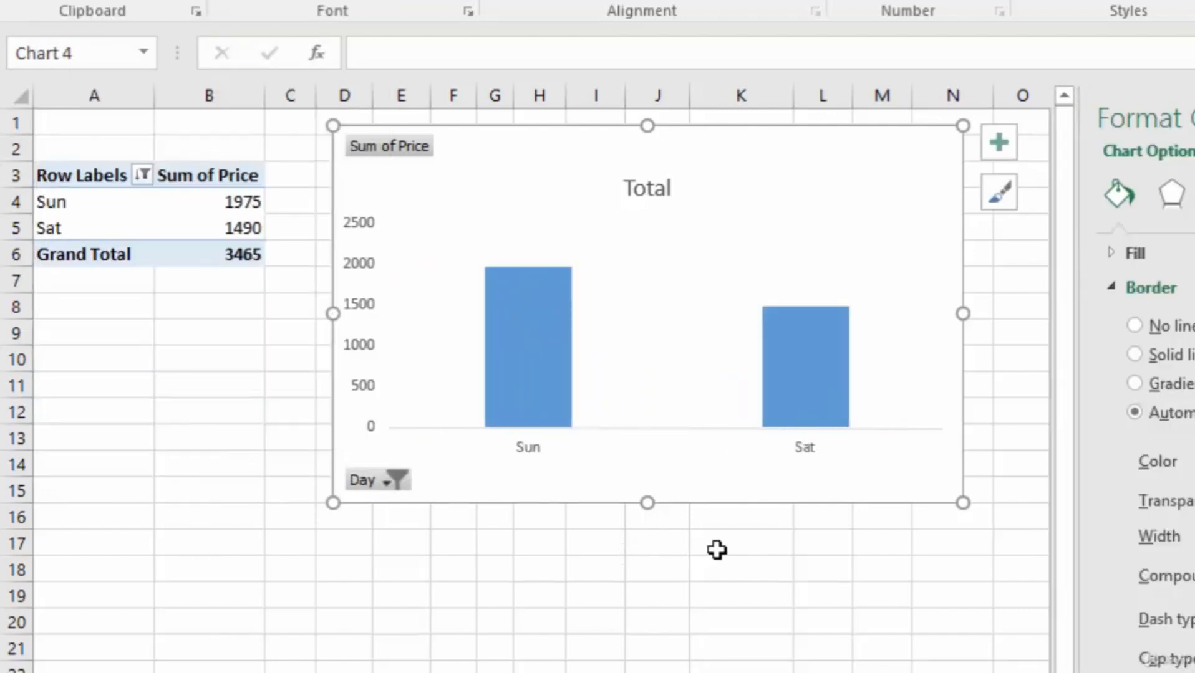
# - Add Fri to the days included in the chart's Day filter
pyautogui.click(393, 480)
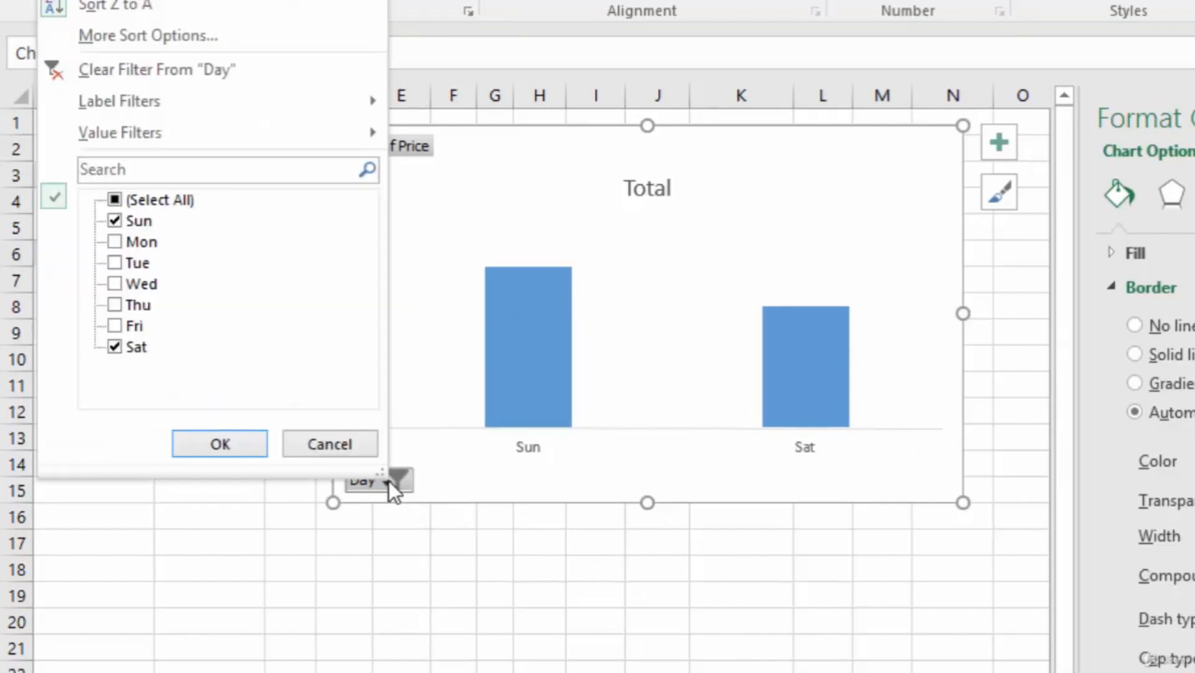
pyautogui.click(116, 326)
pyautogui.click(225, 443)
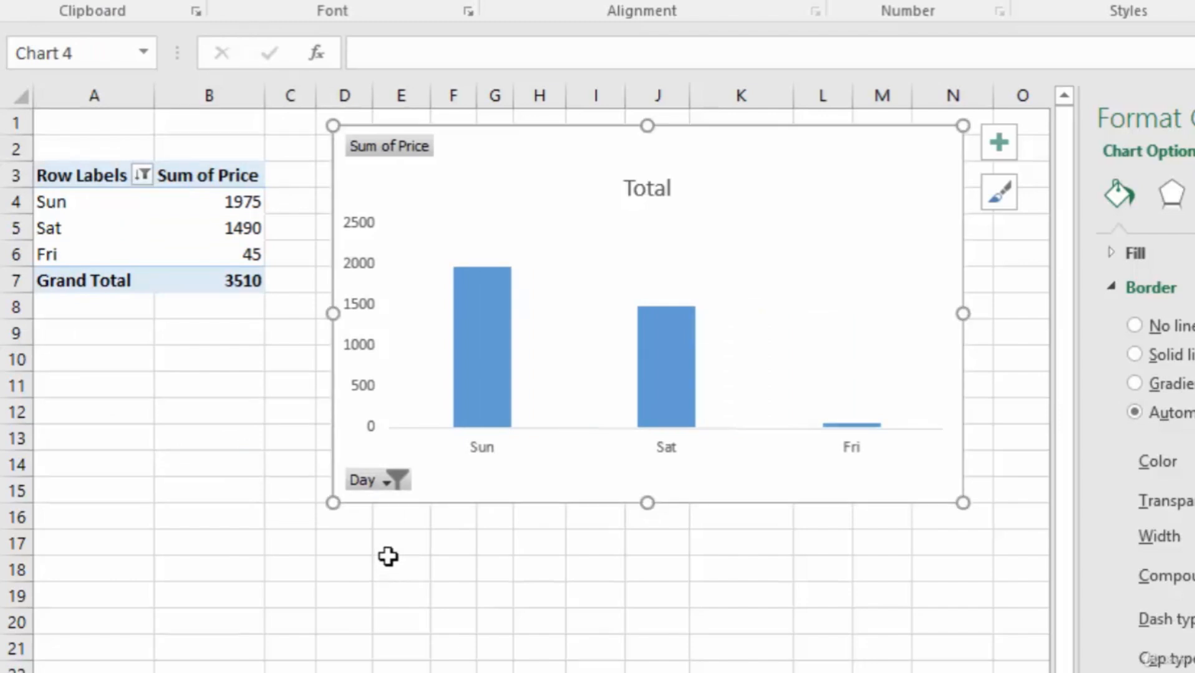
# - Reset the chart's Day filter to include all days of the week
pyautogui.click(395, 481)
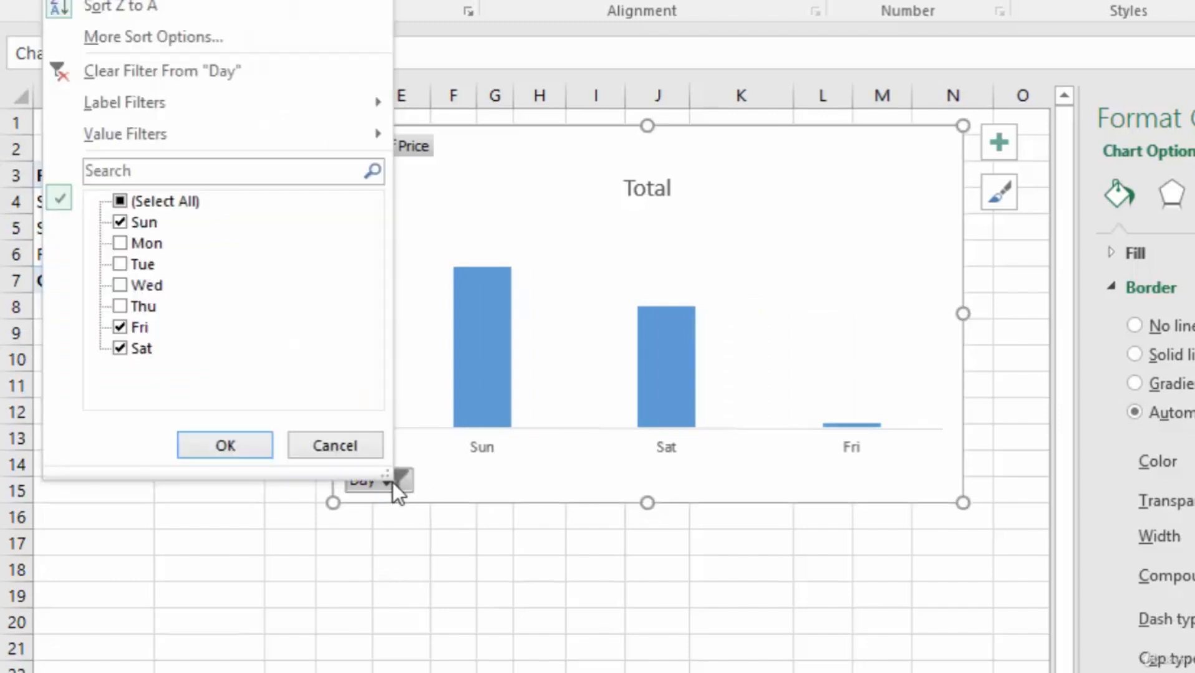
pyautogui.click(120, 200)
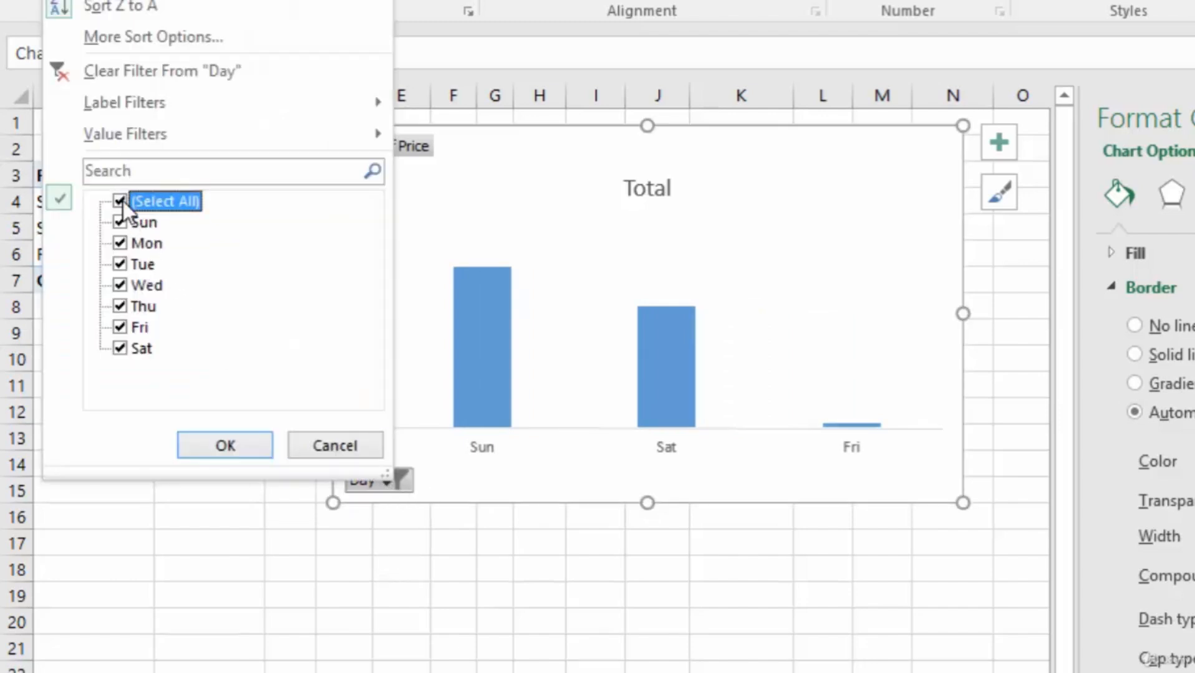
pyautogui.click(223, 446)
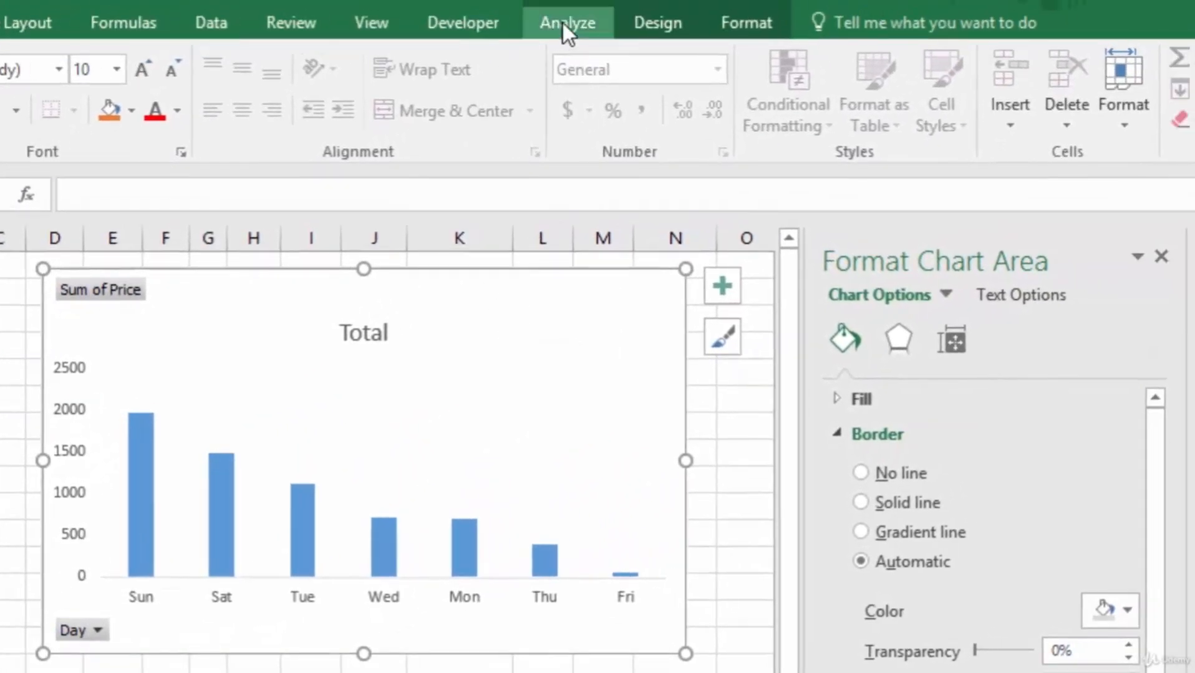
# - Hide the value field buttons and the axis field buttons on the column PivotChart
pyautogui.click(563, 22)
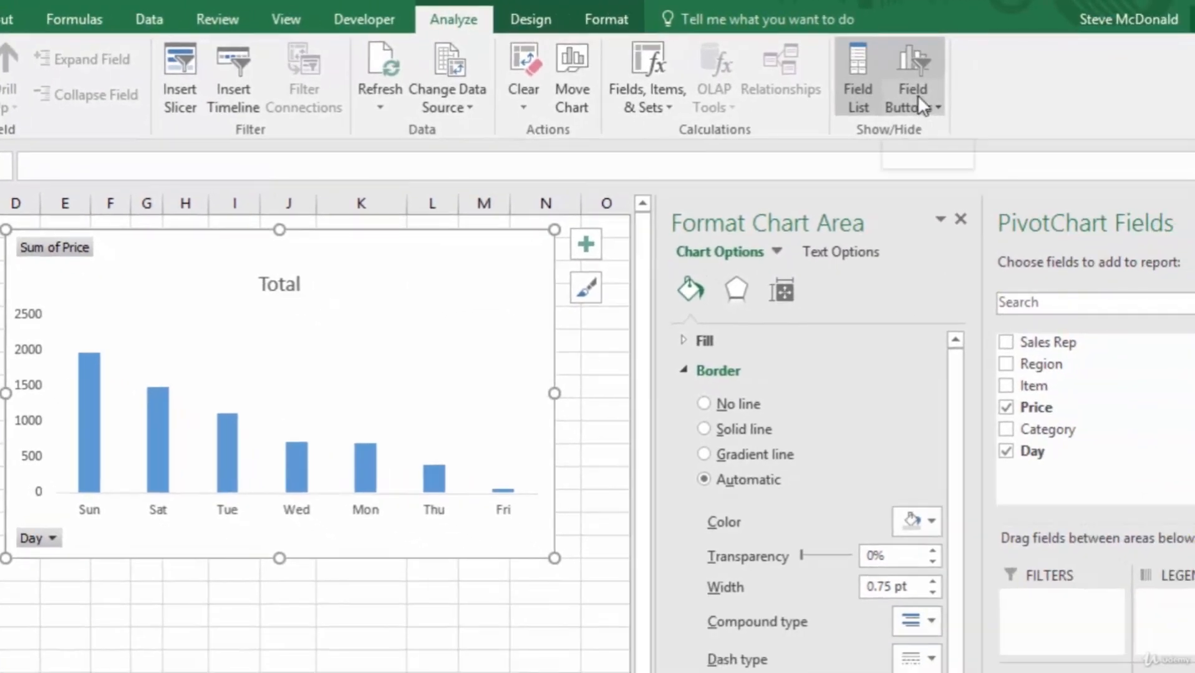
pyautogui.click(917, 95)
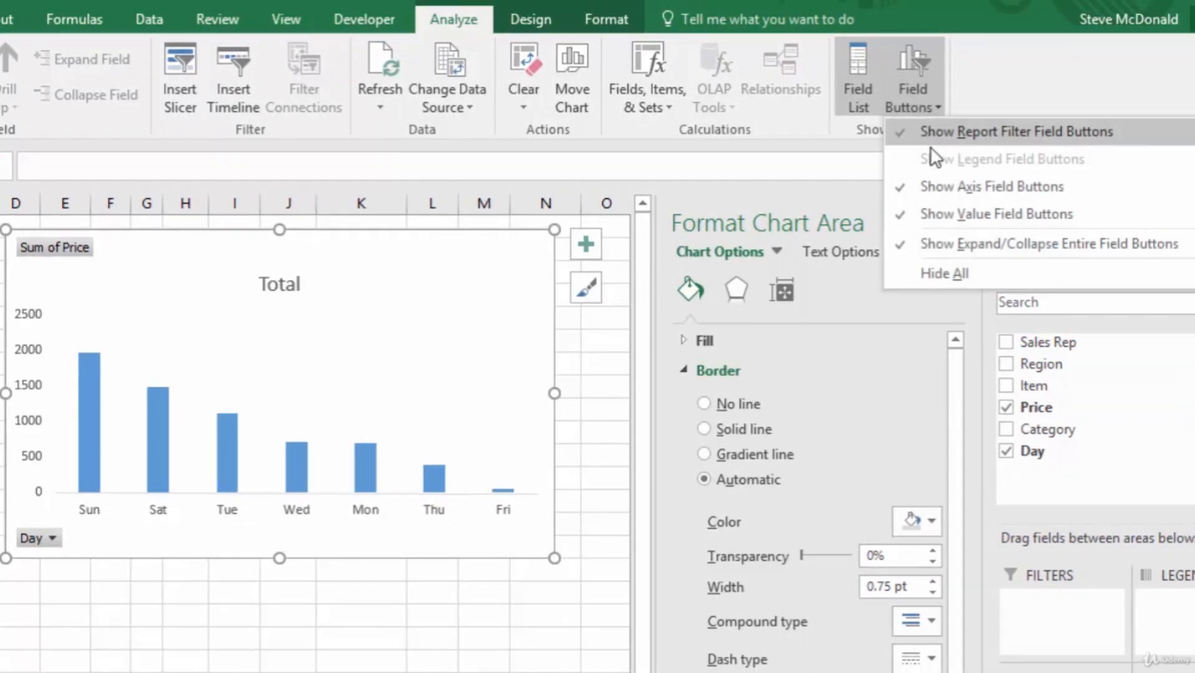
pyautogui.click(937, 228)
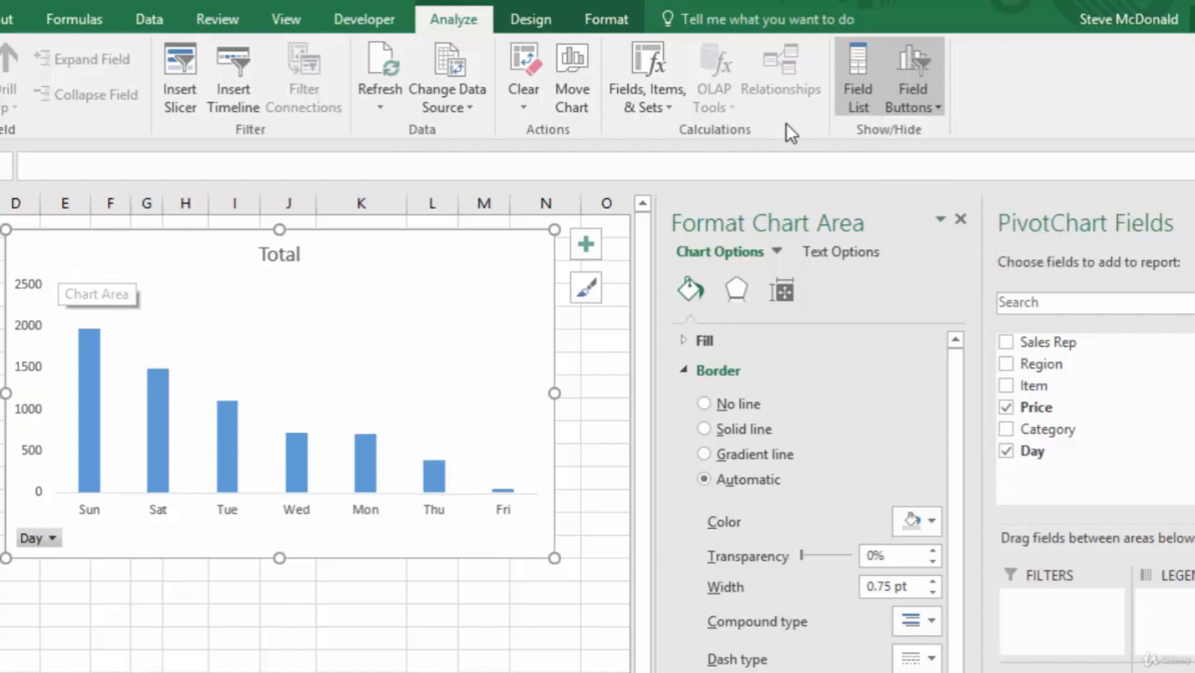
pyautogui.click(910, 95)
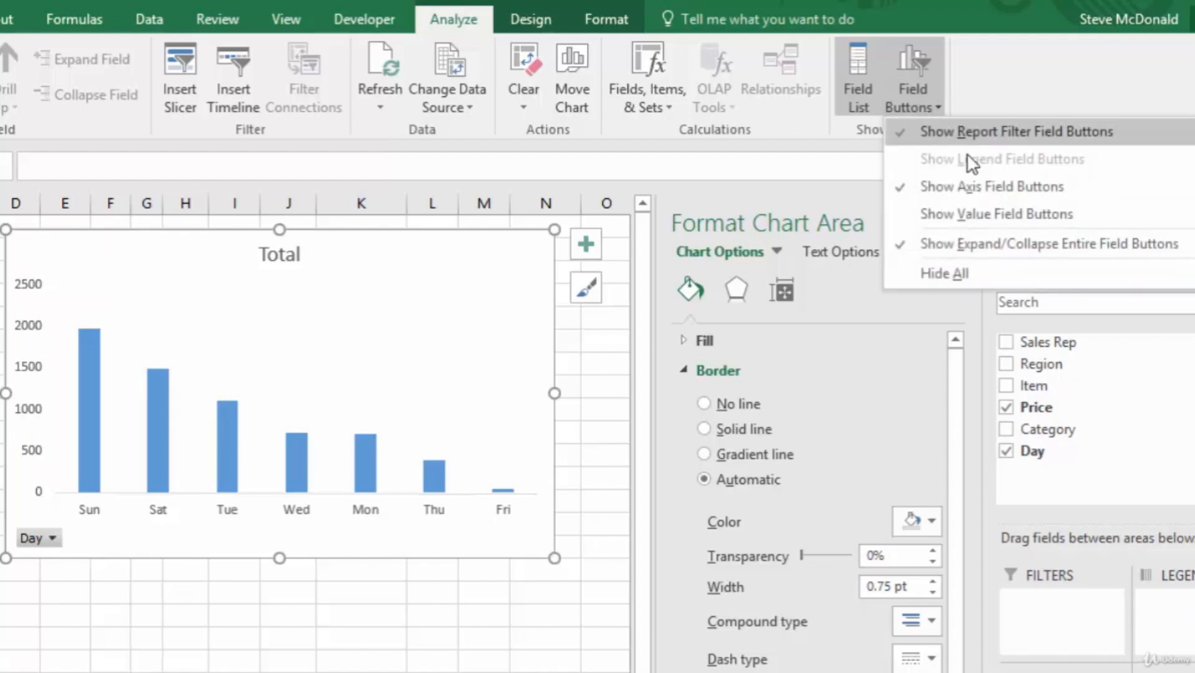
pyautogui.click(961, 187)
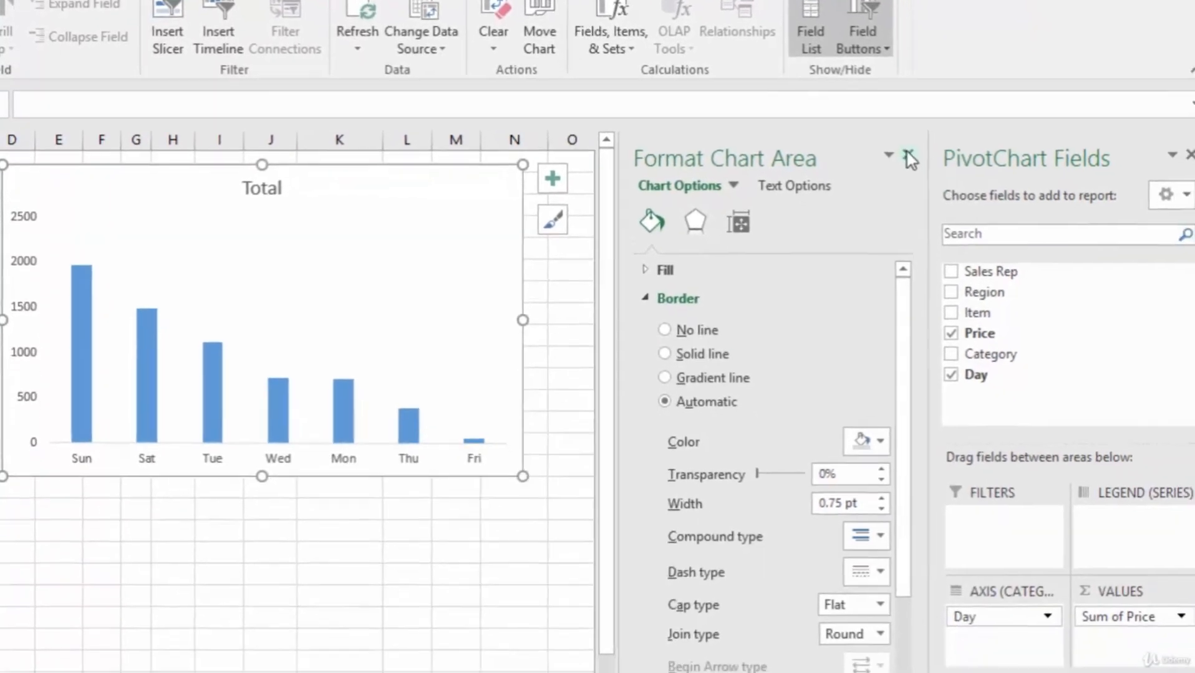
# - Close the chart area formatting pane and replace the chart's Day axis field with Sales Rep
pyautogui.click(961, 219)
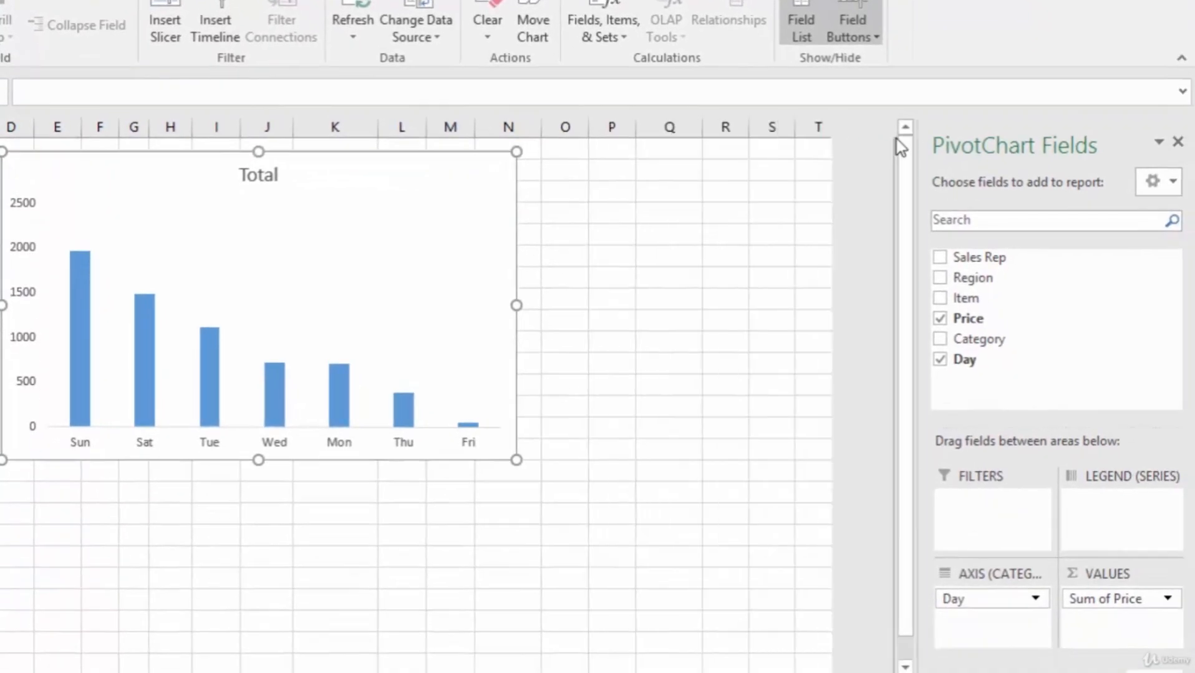
pyautogui.moveTo(992, 602); pyautogui.dragTo(825, 578)
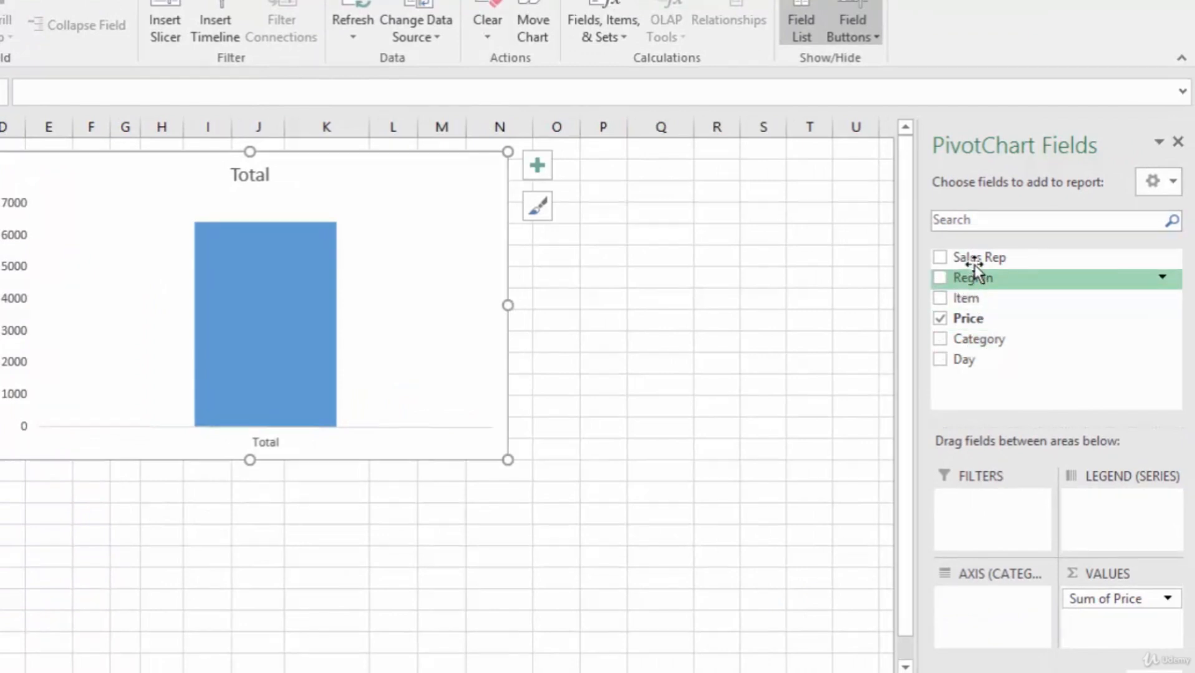
pyautogui.moveTo(972, 261); pyautogui.dragTo(986, 613)
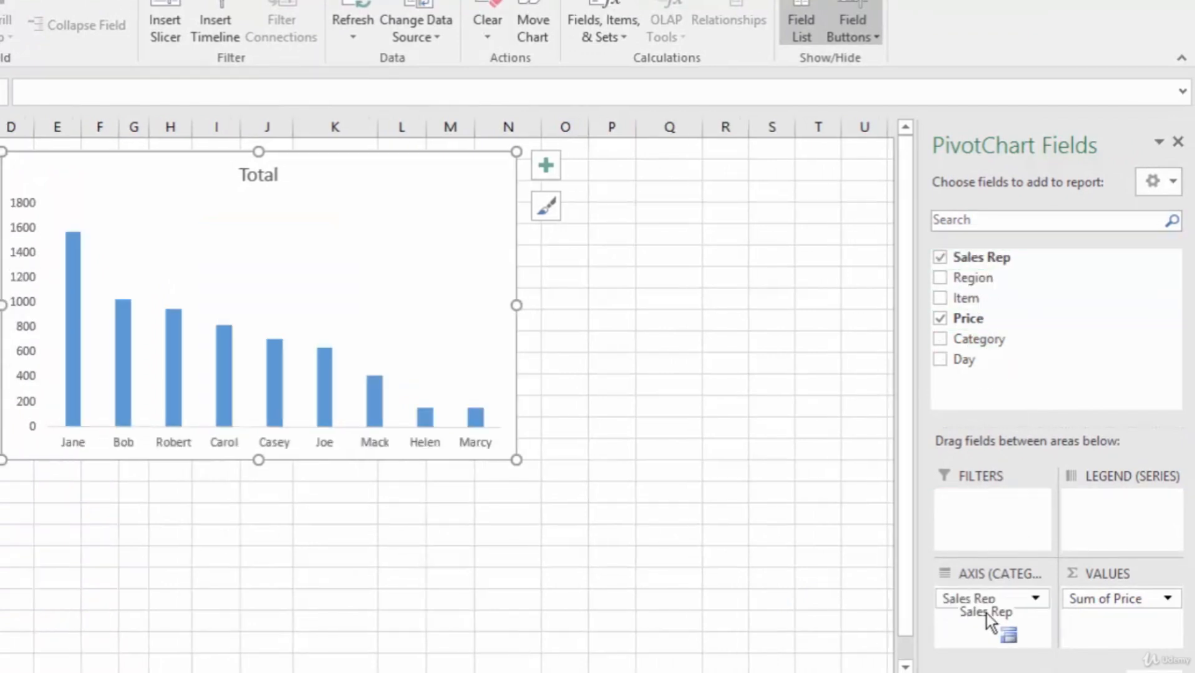